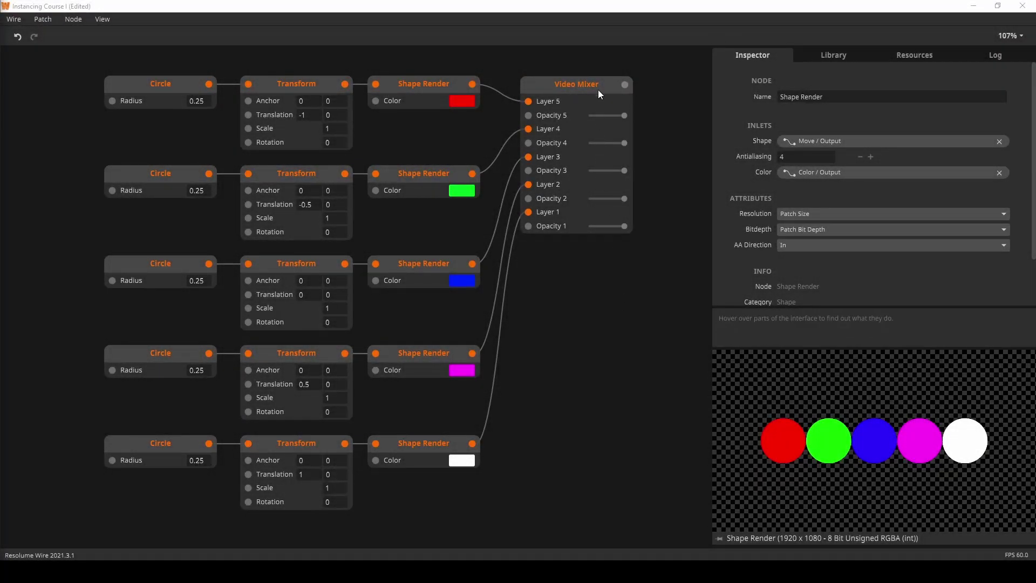
Step: Select the Video Mixer node to inspect its five layer inputs
{"action": "left_click", "coordinate": [598, 90]}
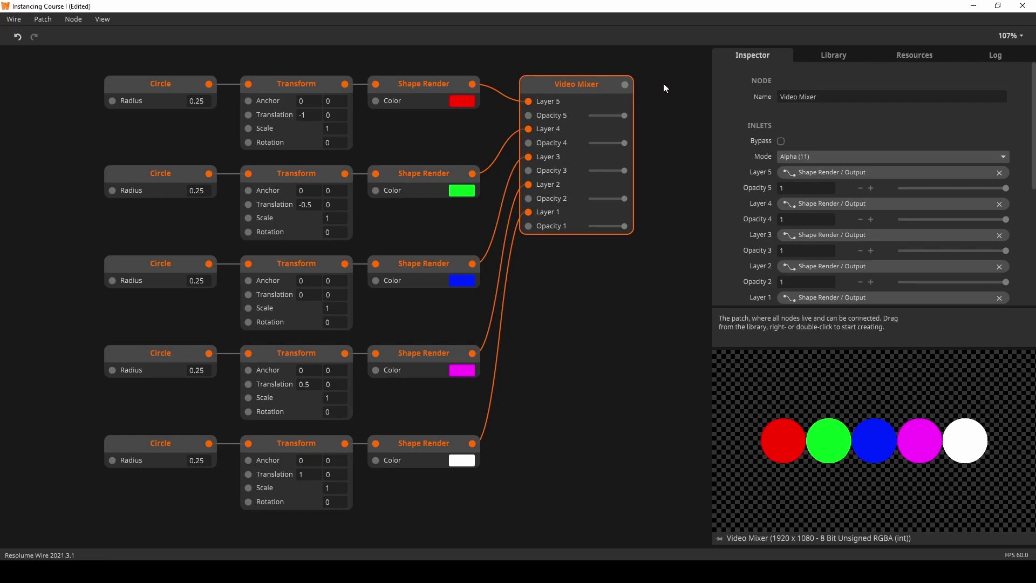
Step: Destroy the five Circle–Transform–Shape Render chains in one selection
{"action": "left_click_drag", "start_coordinate": [665, 83], "coordinate": [177, 443]}
{"action": "right_click", "coordinate": [288, 358]}
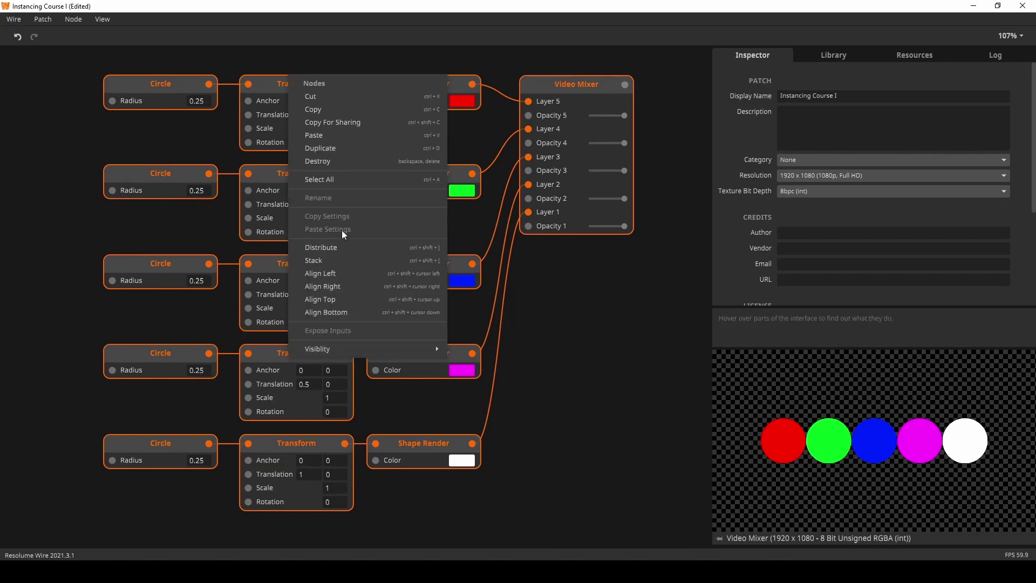
{"action": "left_click", "coordinate": [342, 163]}
Step: Center the remaining nodes and reposition the Circle node beside Move
{"action": "left_click_drag", "start_coordinate": [358, 327], "coordinate": [372, 185]}
{"action": "left_click", "coordinate": [439, 342]}
{"action": "left_click_drag", "start_coordinate": [439, 415], "coordinate": [481, 349]}
{"action": "scroll", "coordinate": [490, 331], "scroll_direction": "up", "scroll_amount": 1}
{"action": "scroll", "coordinate": [490, 332], "scroll_direction": "up", "scroll_amount": 1}
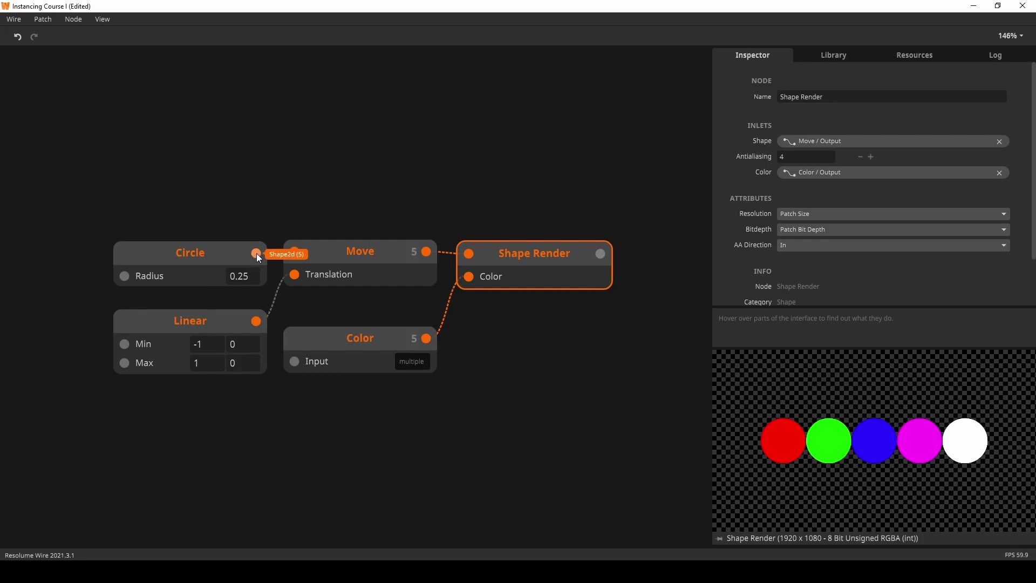
{"action": "left_click", "coordinate": [244, 262]}
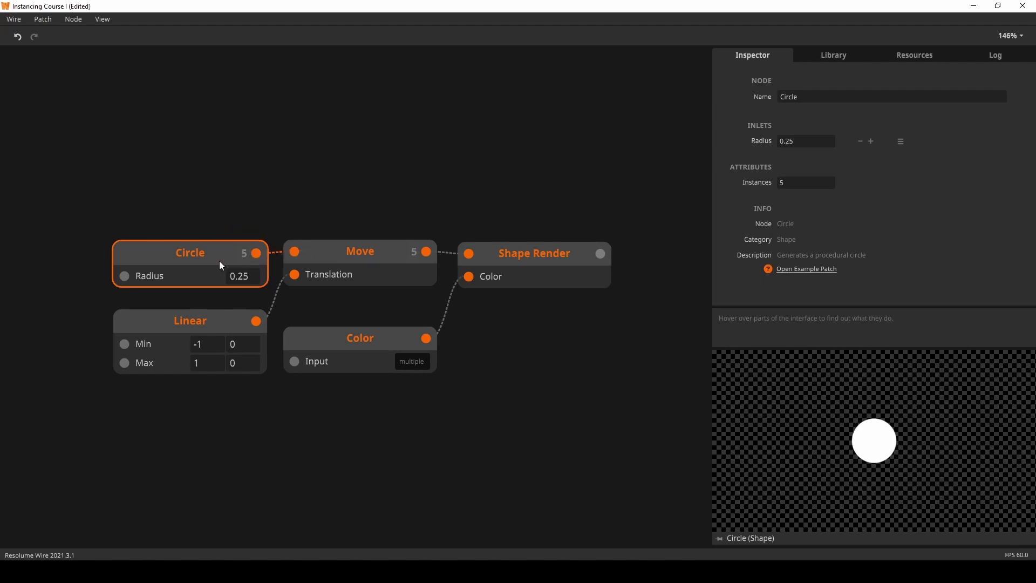
{"action": "left_click_drag", "start_coordinate": [216, 261], "coordinate": [79, 222]}
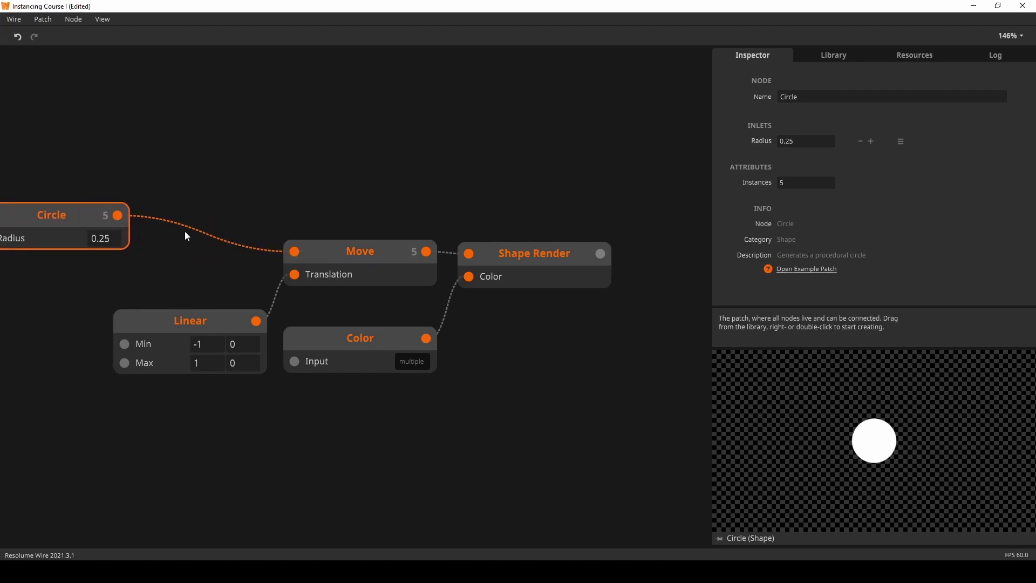
{"action": "left_click_drag", "start_coordinate": [31, 212], "coordinate": [175, 248]}
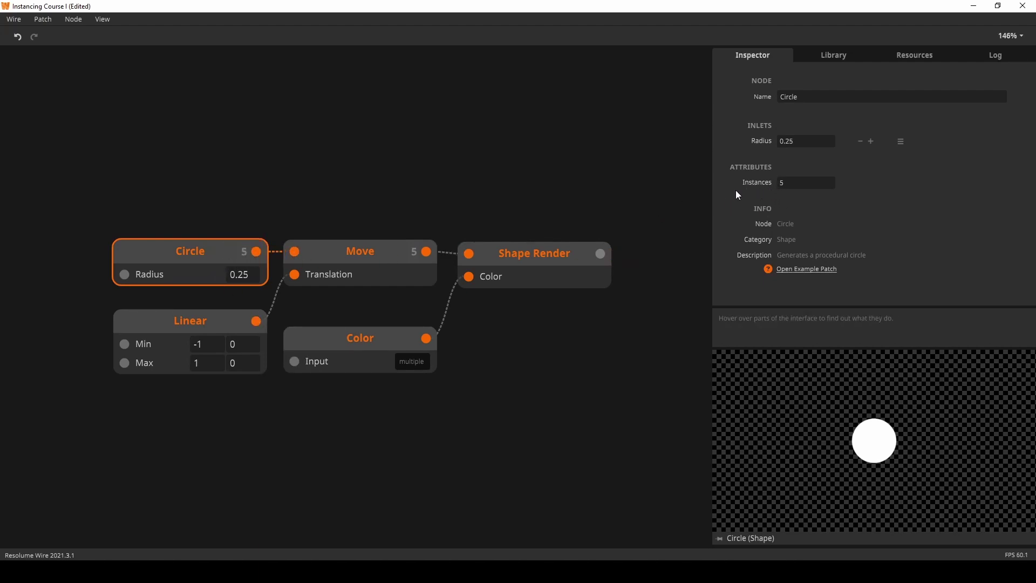
Step: Set Circle instances to 15 and pin Shape Render's output in the preview
{"action": "left_click", "coordinate": [780, 183]}
{"action": "type", "text": "1"}
{"action": "key", "text": "Return"}
{"action": "left_click", "coordinate": [565, 257]}
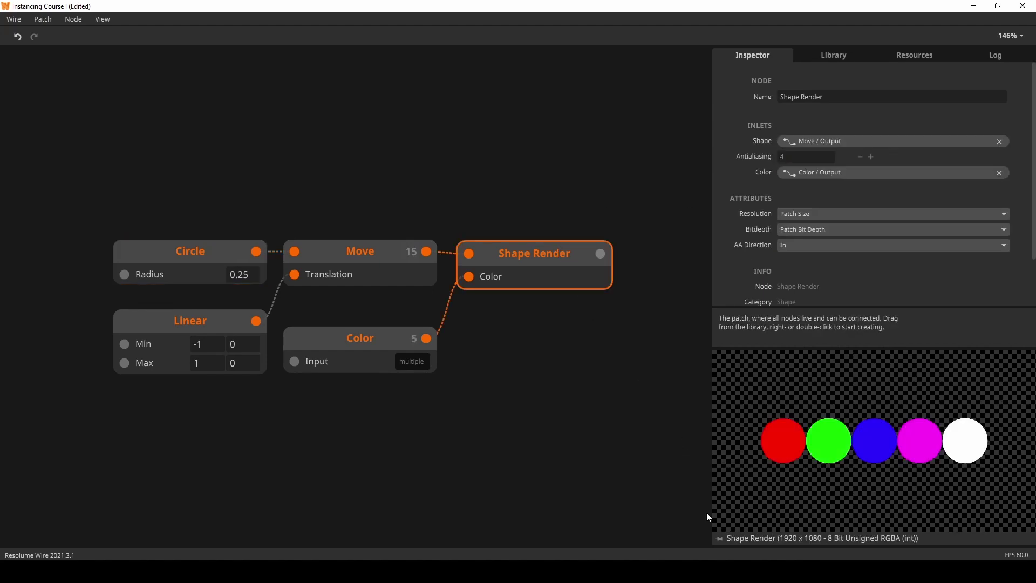
{"action": "left_click", "coordinate": [720, 537]}
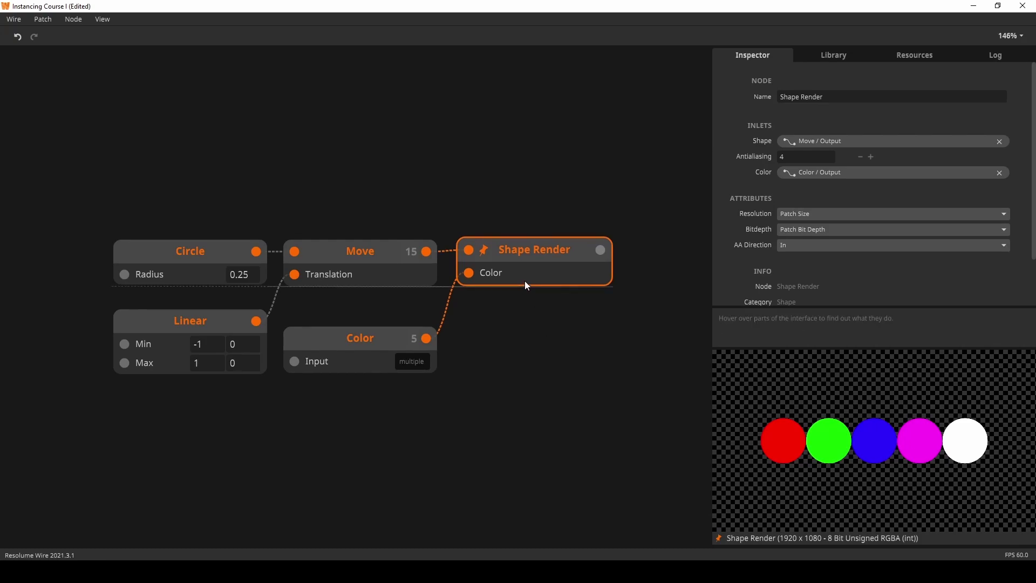
Step: Wire Linear into Move's Translation and set Linear's Size to 15
{"action": "left_click", "coordinate": [224, 328]}
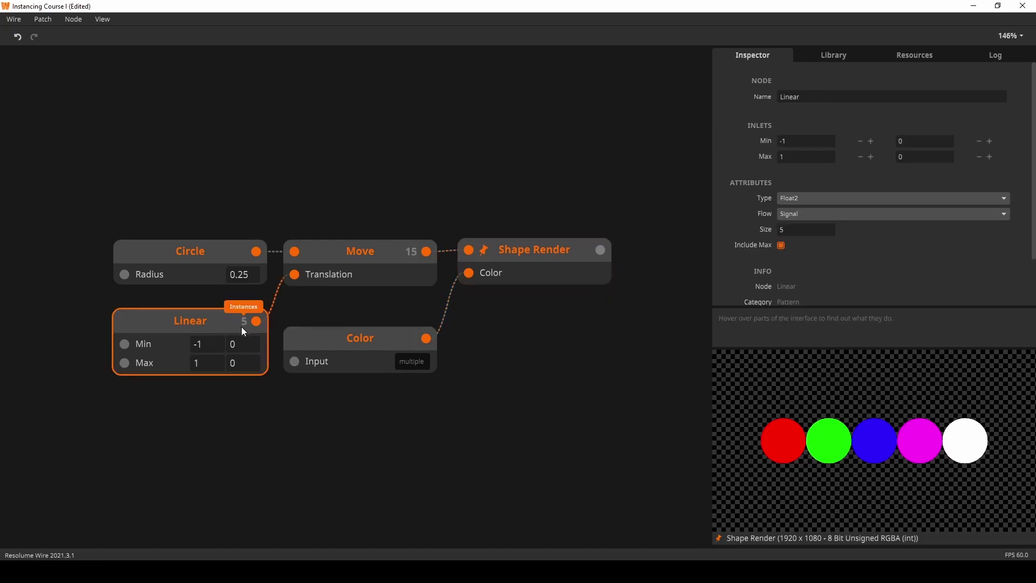
{"action": "mouse_move", "coordinate": [259, 316]}
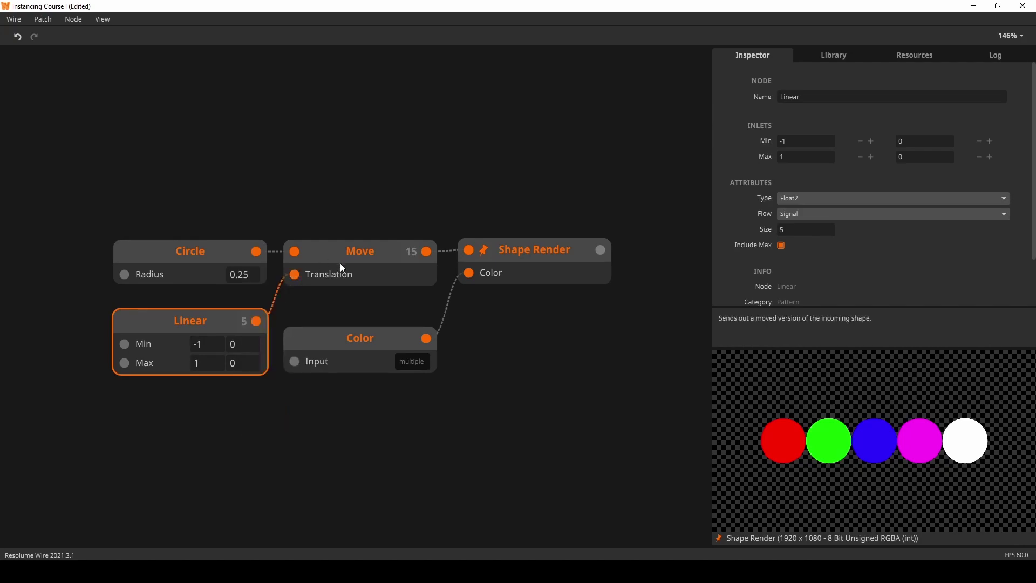
{"action": "mouse_move", "coordinate": [294, 276]}
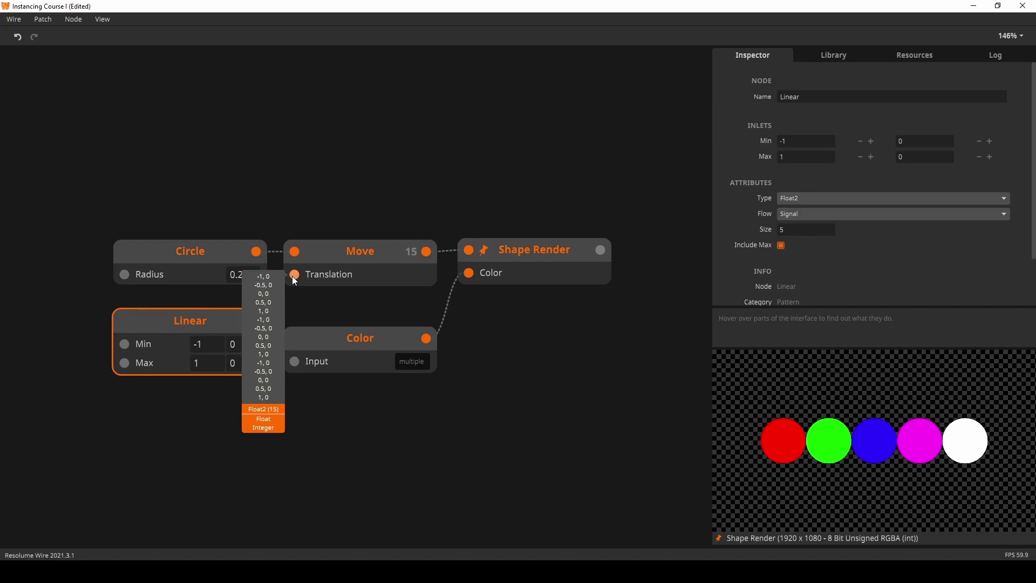
{"action": "left_click_drag", "start_coordinate": [292, 276], "coordinate": [292, 276]}
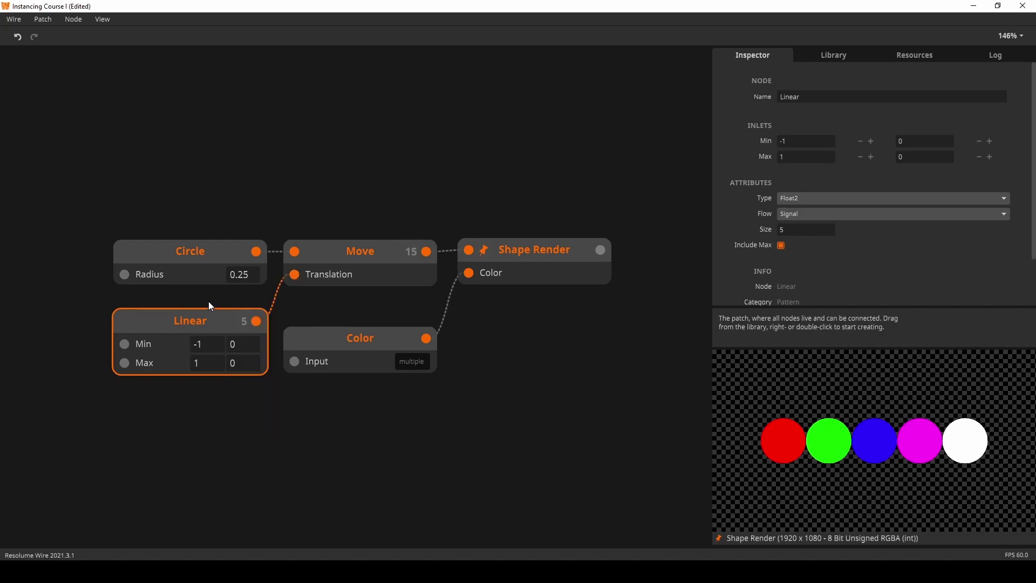
{"action": "left_click", "coordinate": [801, 227]}
{"action": "type", "text": "15"}
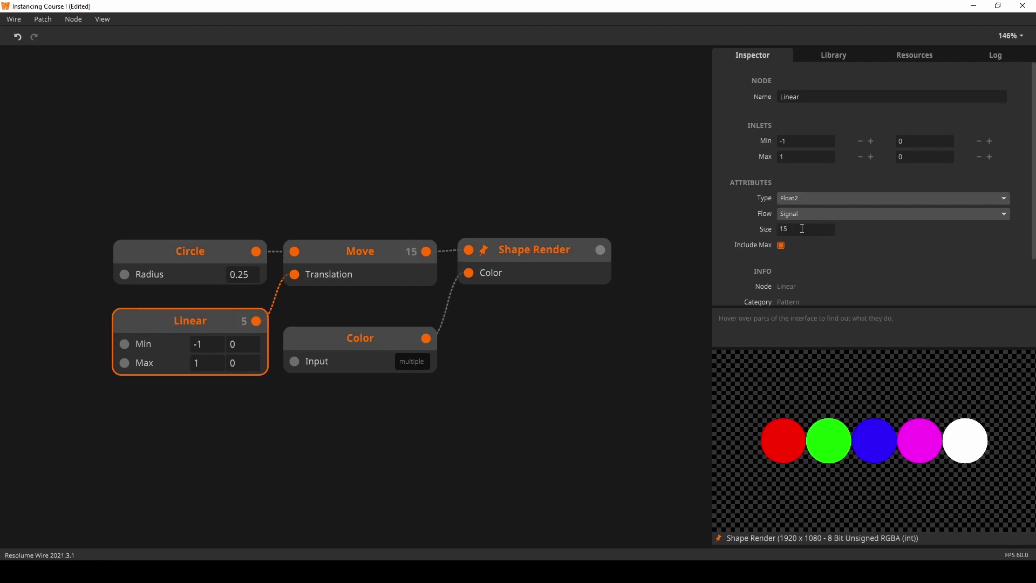
{"action": "key", "text": "Return"}
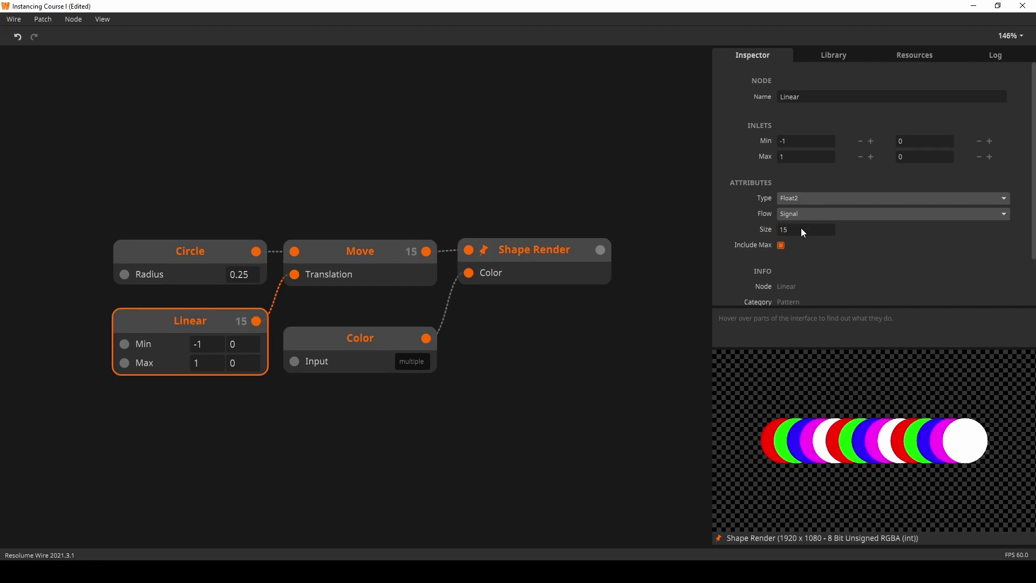
{"action": "left_click", "coordinate": [509, 270]}
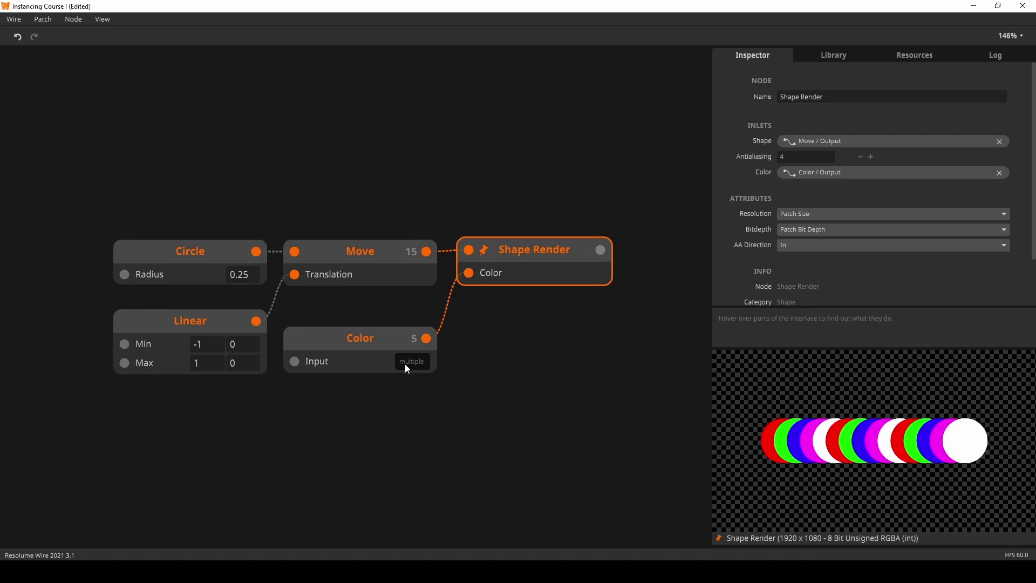
{"action": "mouse_move", "coordinate": [407, 366]}
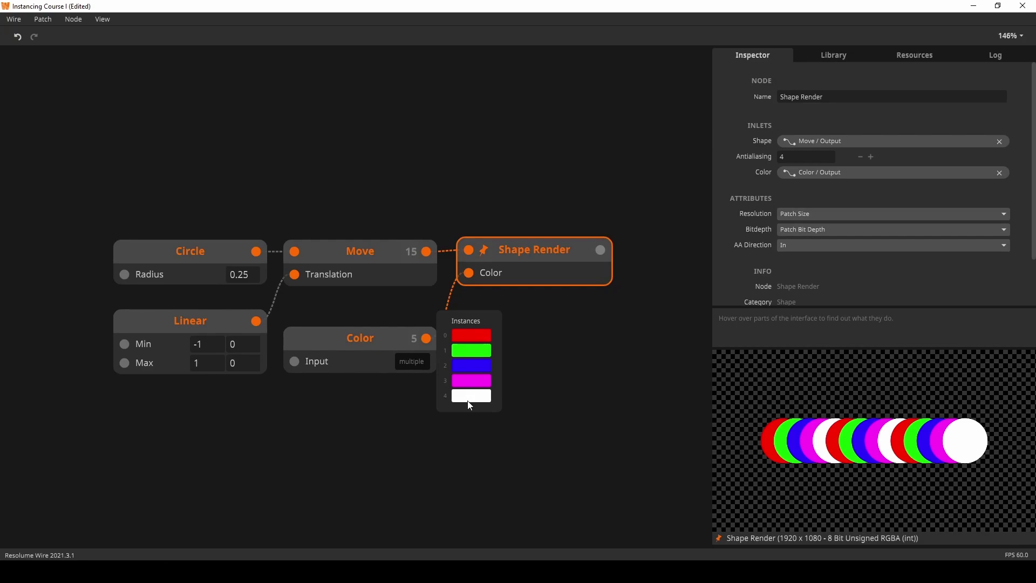
{"action": "left_click", "coordinate": [482, 337]}
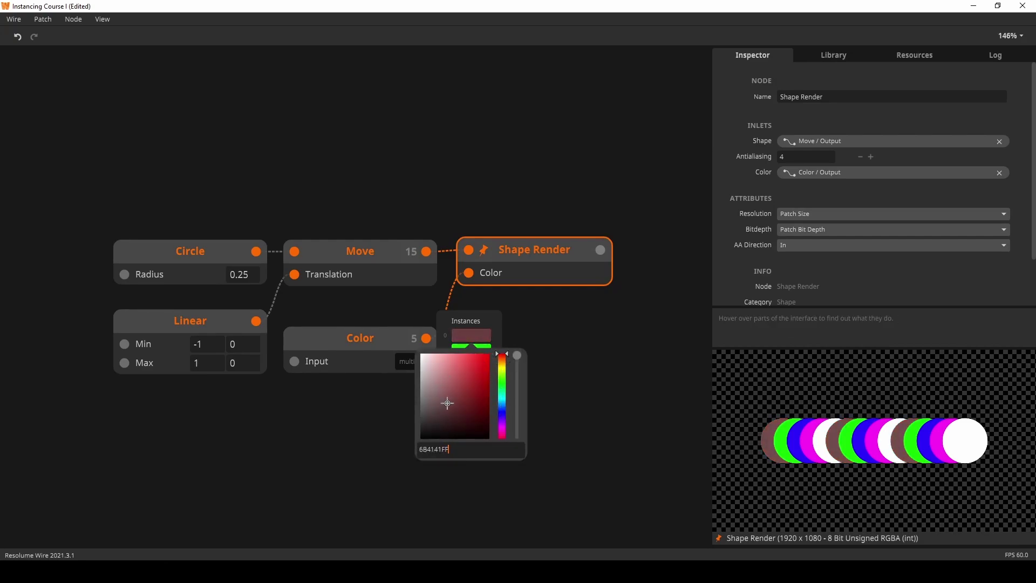
{"action": "left_click", "coordinate": [482, 322]}
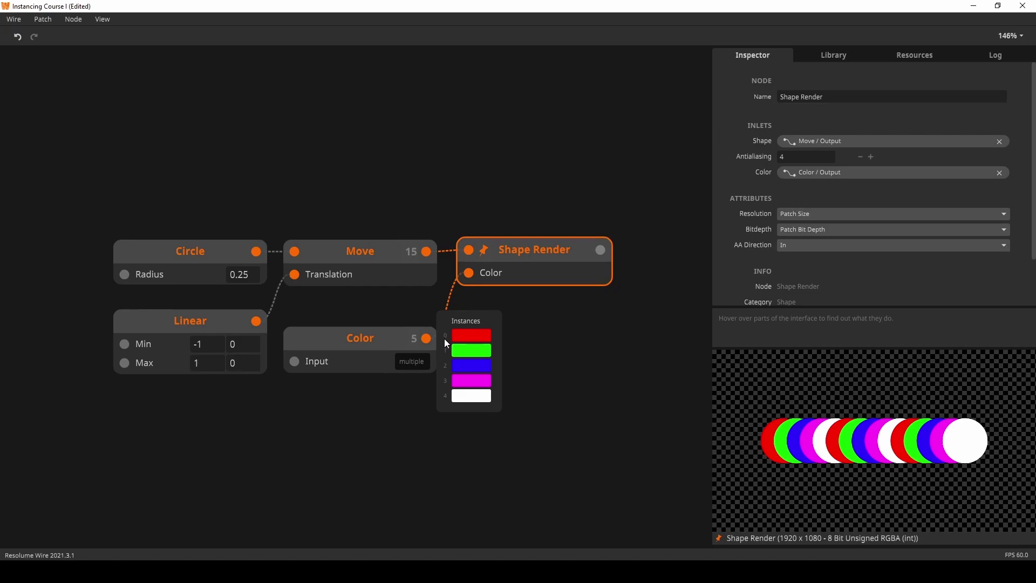
{"action": "left_click", "coordinate": [367, 336]}
{"action": "mouse_move", "coordinate": [845, 142]}
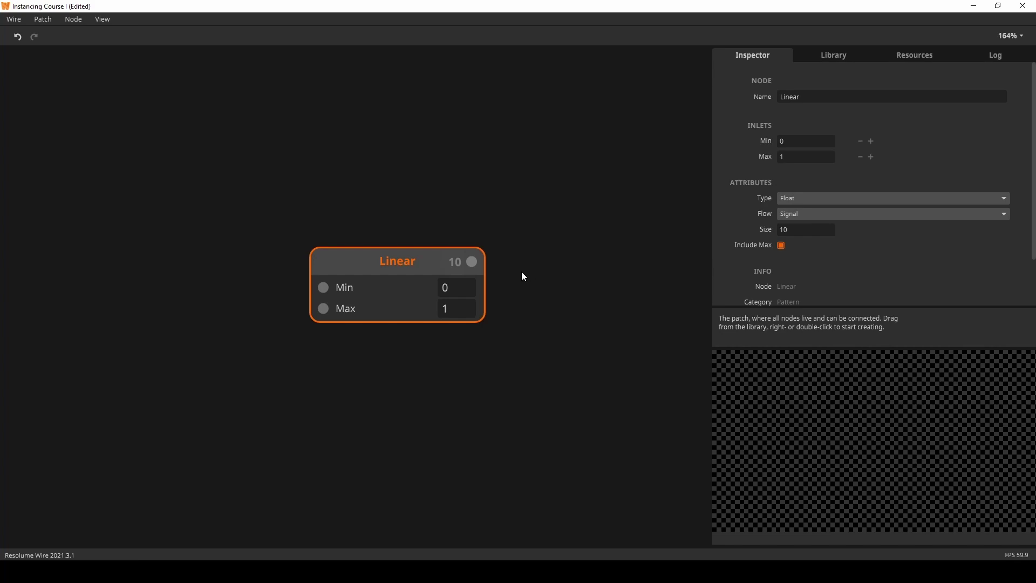
Step: Open the Node Library on the canvas and dismiss it without adding a node
{"action": "mouse_move", "coordinate": [476, 263]}
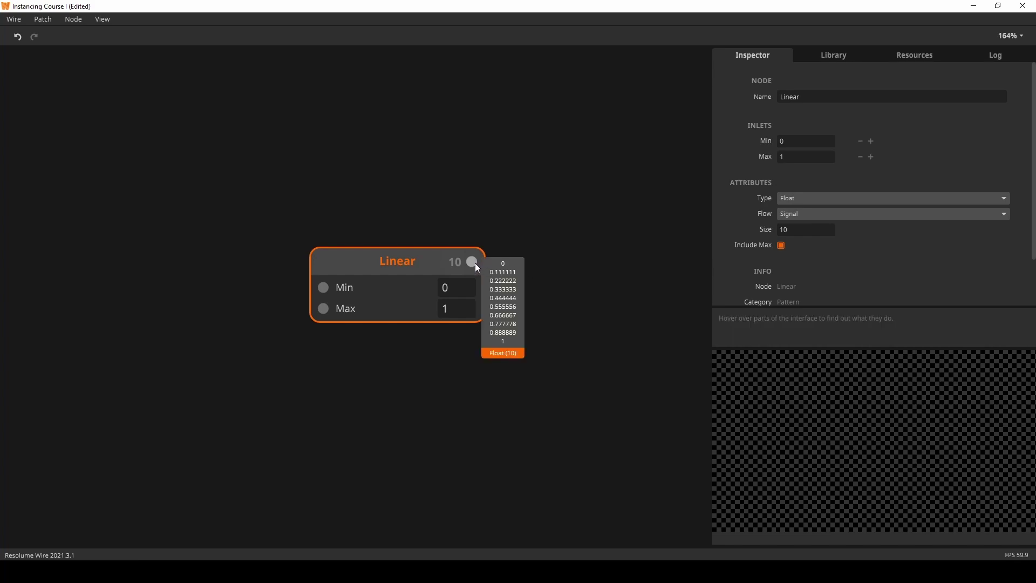
{"action": "right_click", "coordinate": [527, 248]}
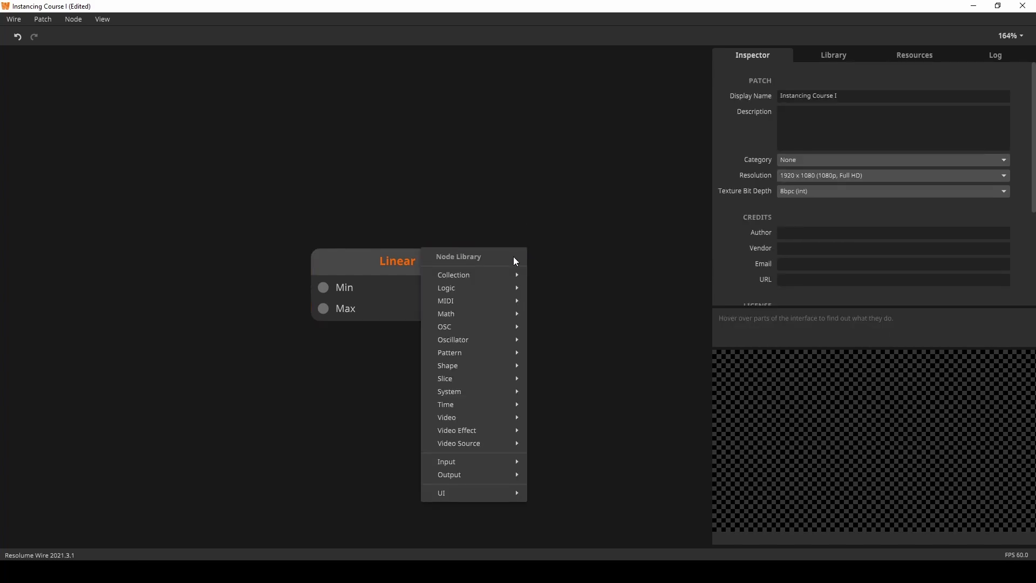
{"action": "mouse_move", "coordinate": [490, 277]}
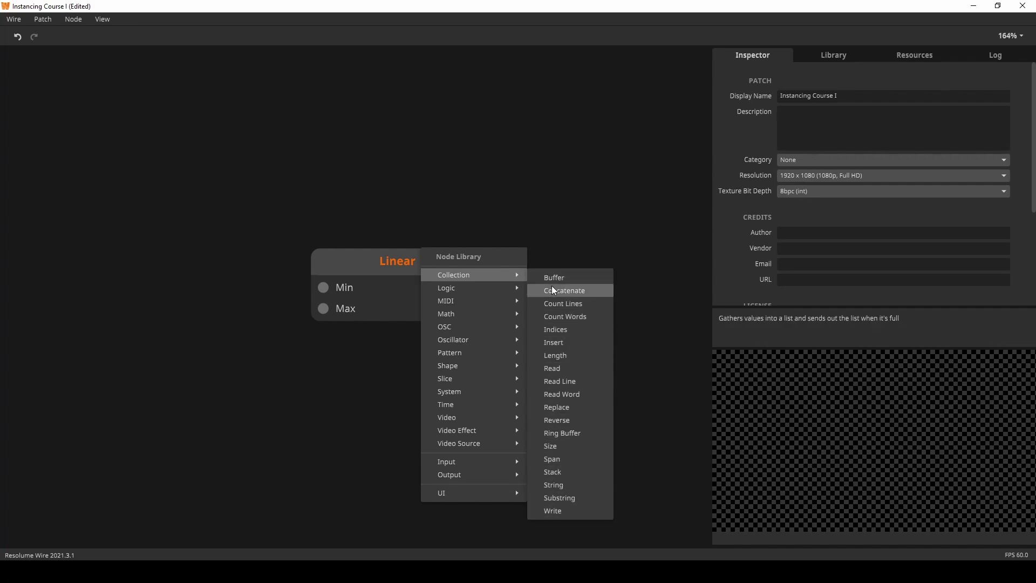
{"action": "left_click", "coordinate": [577, 237]}
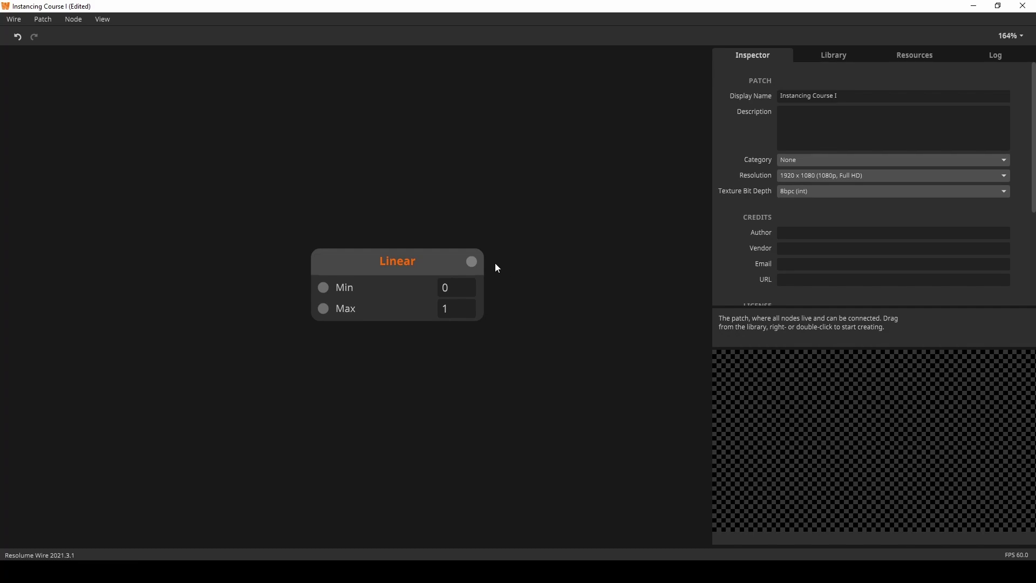
{"action": "mouse_move", "coordinate": [472, 264]}
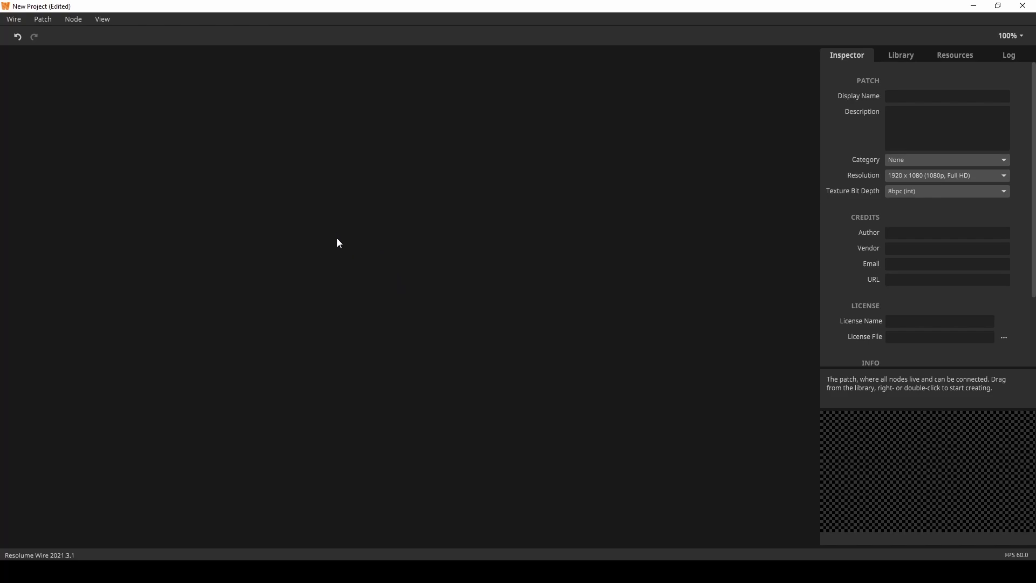
Step: Add Circle and Move nodes, wire Circle into Move, and shrink the radius to 0.1
{"action": "double_click", "coordinate": [308, 213]}
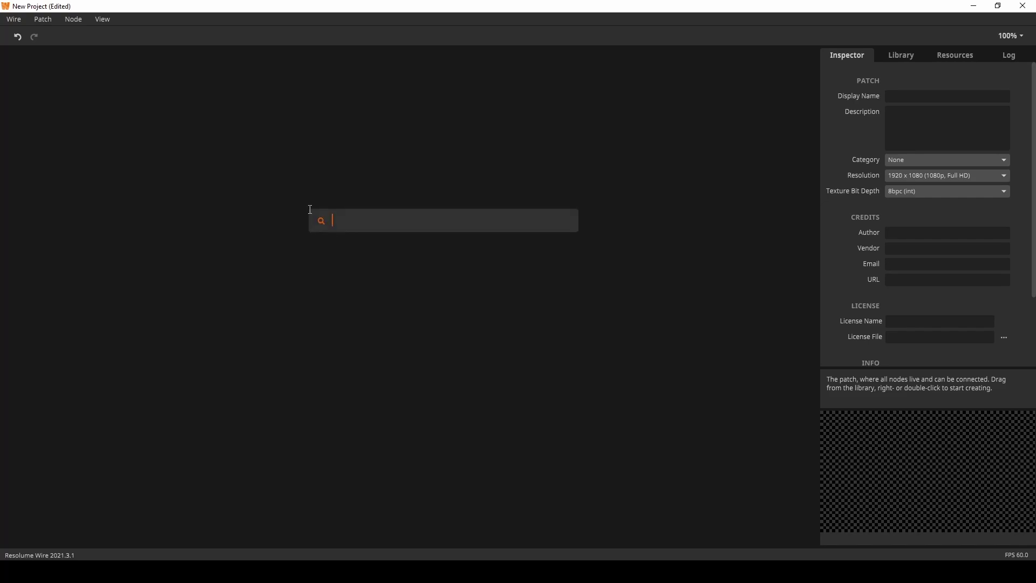
{"action": "type", "text": "cir"}
{"action": "key", "text": "Return"}
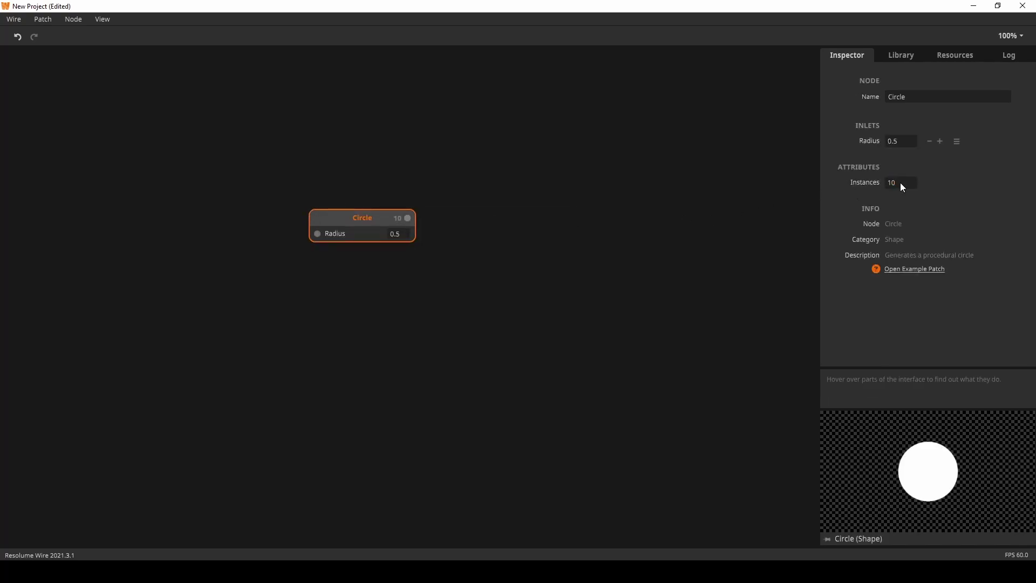
{"action": "double_click", "coordinate": [529, 228]}
{"action": "type", "text": "move"}
{"action": "key", "text": "Return"}
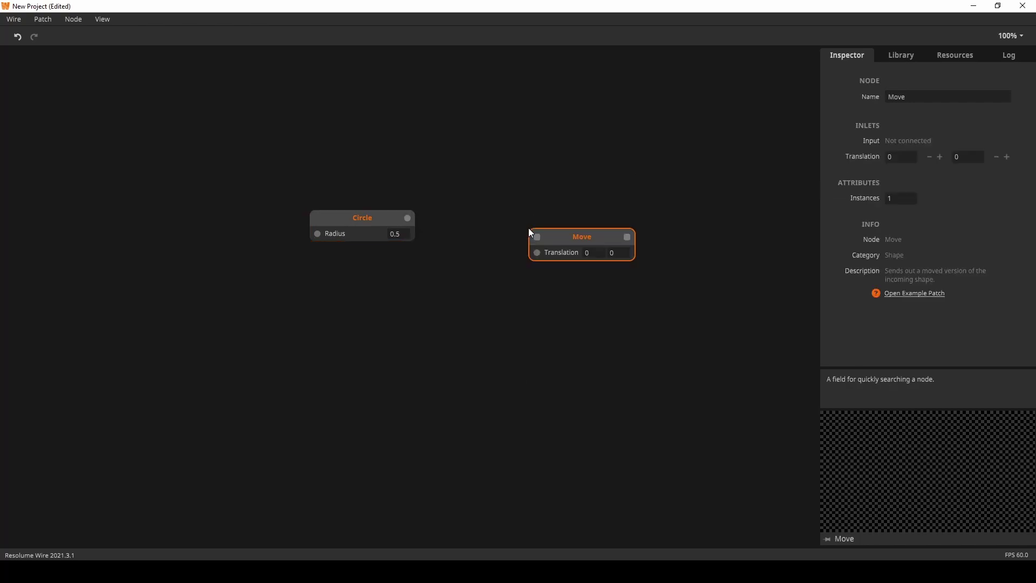
{"action": "left_click_drag", "start_coordinate": [412, 221], "coordinate": [594, 226]}
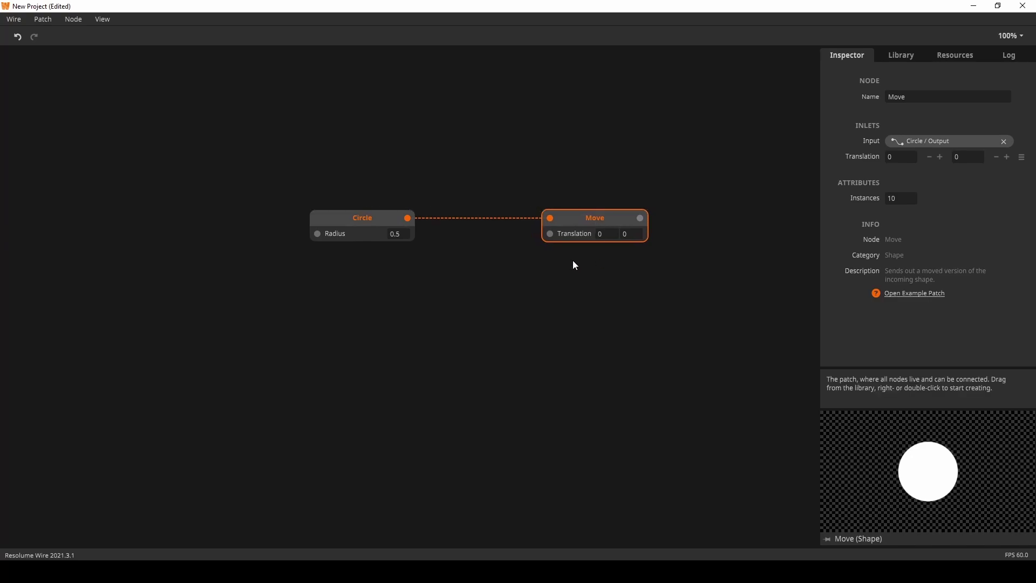
{"action": "left_click_drag", "start_coordinate": [400, 236], "coordinate": [400, 254]}
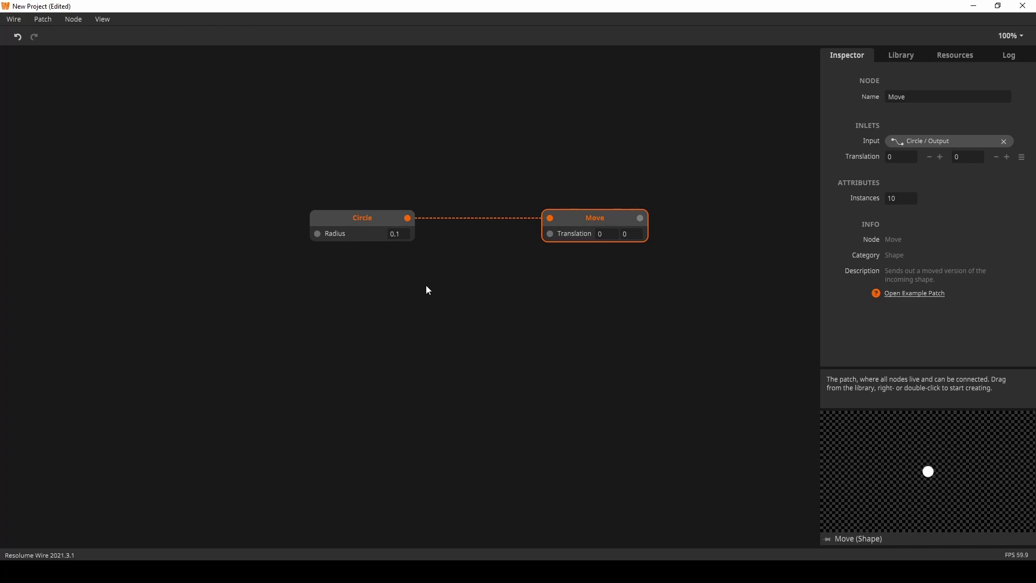
{"action": "left_click_drag", "start_coordinate": [571, 231], "coordinate": [553, 231]}
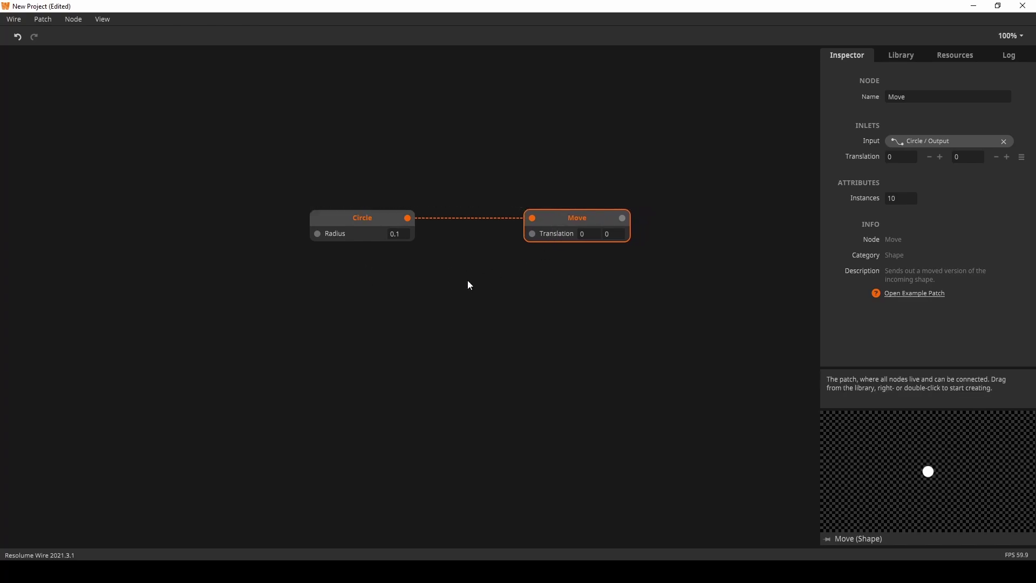
Step: Add a Linear node and a Pack node to the patch
{"action": "double_click", "coordinate": [360, 319]}
{"action": "type", "text": "linea"}
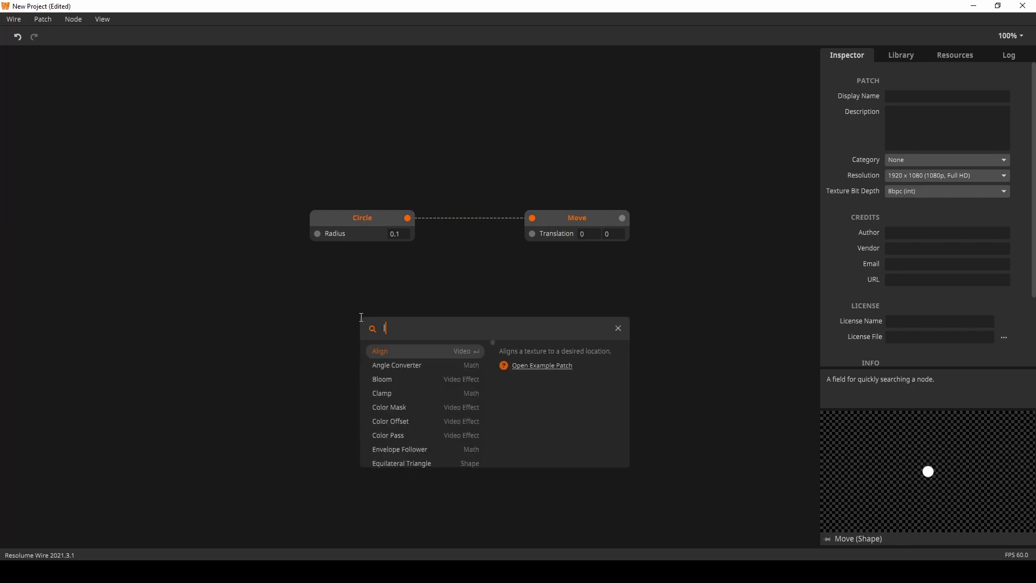
{"action": "key", "text": "Return"}
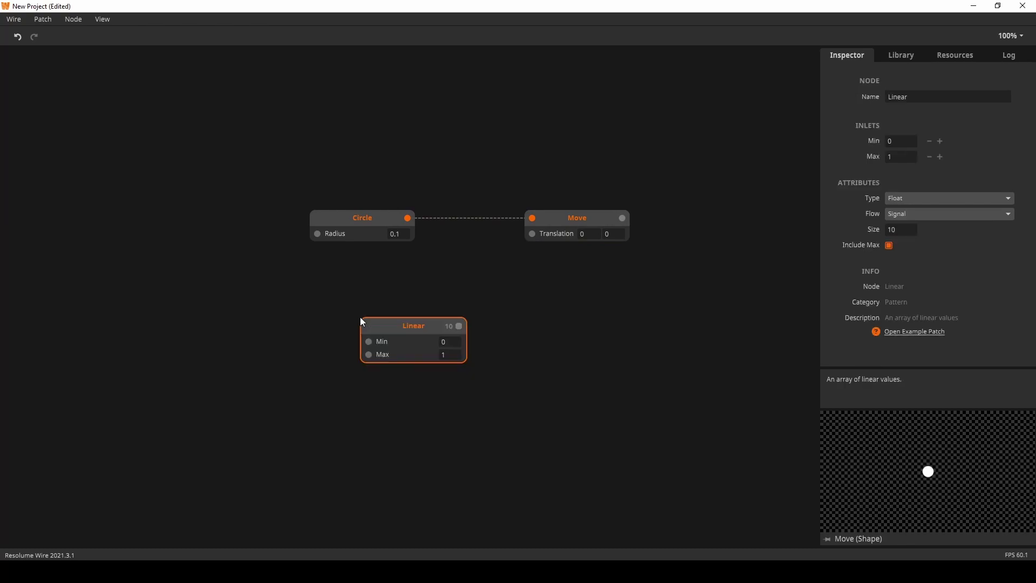
{"action": "left_click_drag", "start_coordinate": [400, 326], "coordinate": [260, 293]}
{"action": "double_click", "coordinate": [400, 322]}
{"action": "type", "text": "pack"}
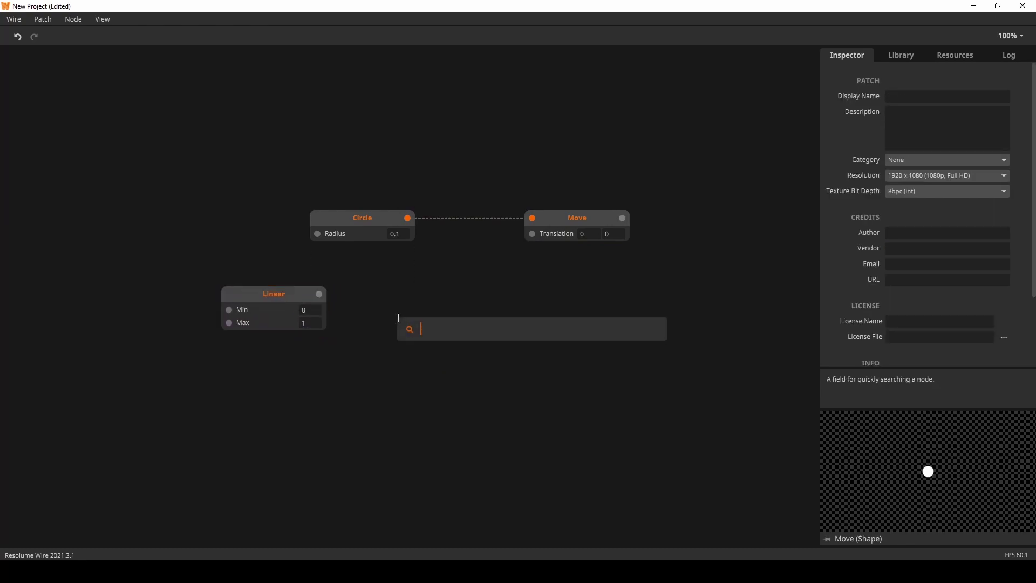
{"action": "key", "text": "Return"}
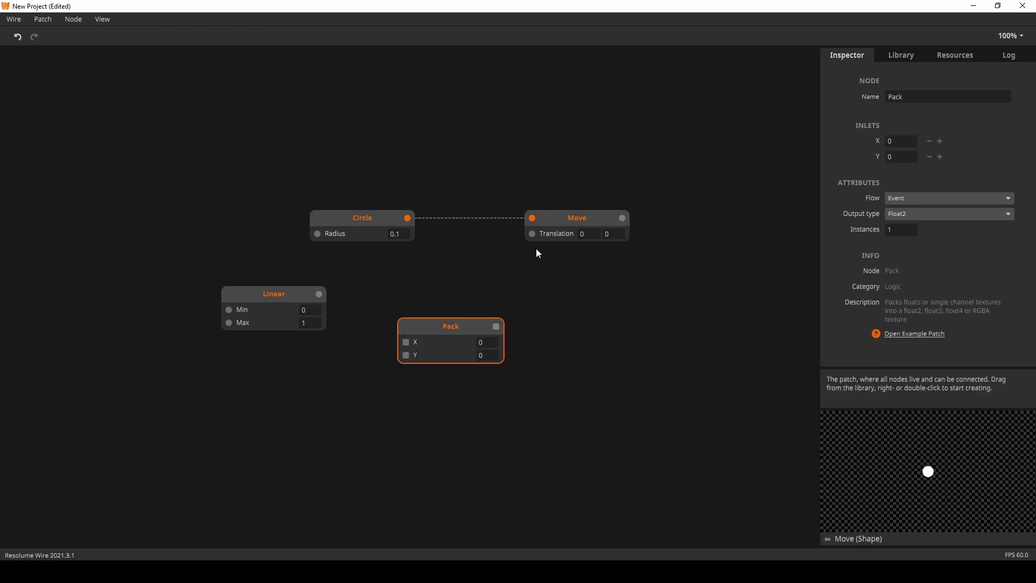
Step: Wire Linear into Pack's X and Pack into Move's Translation
{"action": "mouse_move", "coordinate": [532, 242]}
{"action": "mouse_move", "coordinate": [318, 300]}
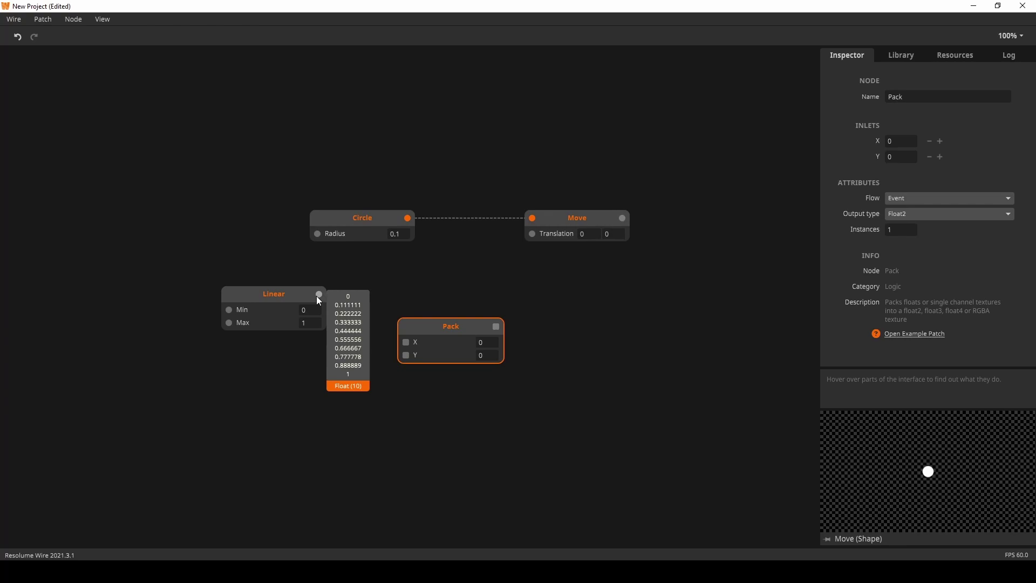
{"action": "left_click", "coordinate": [294, 296]}
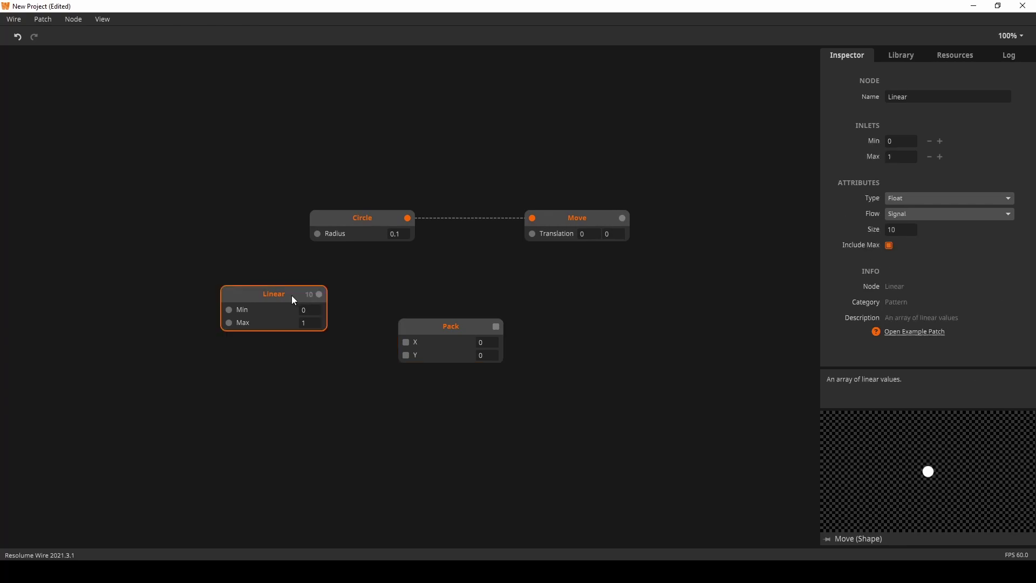
{"action": "left_click", "coordinate": [920, 204]}
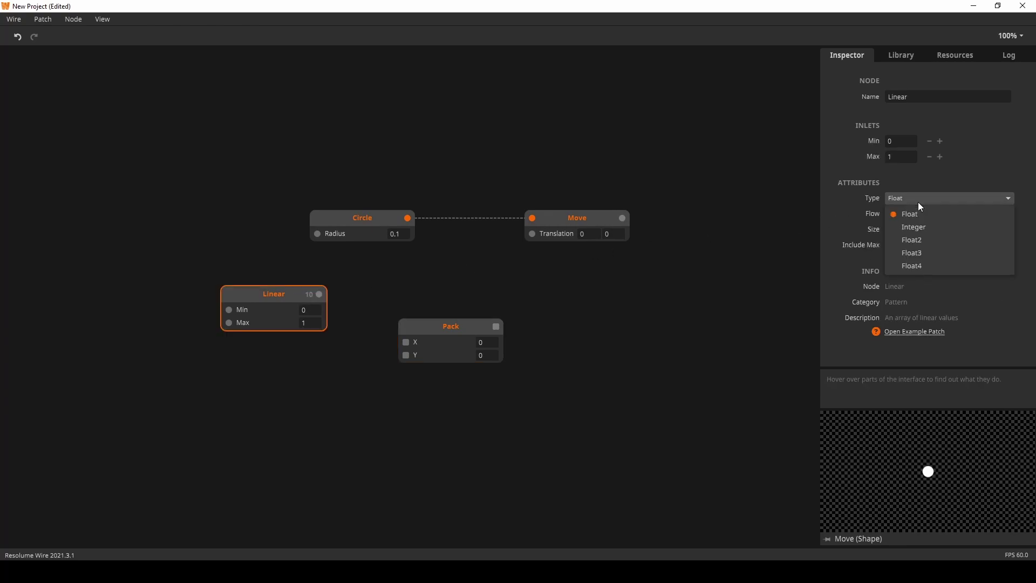
{"action": "left_click", "coordinate": [607, 405]}
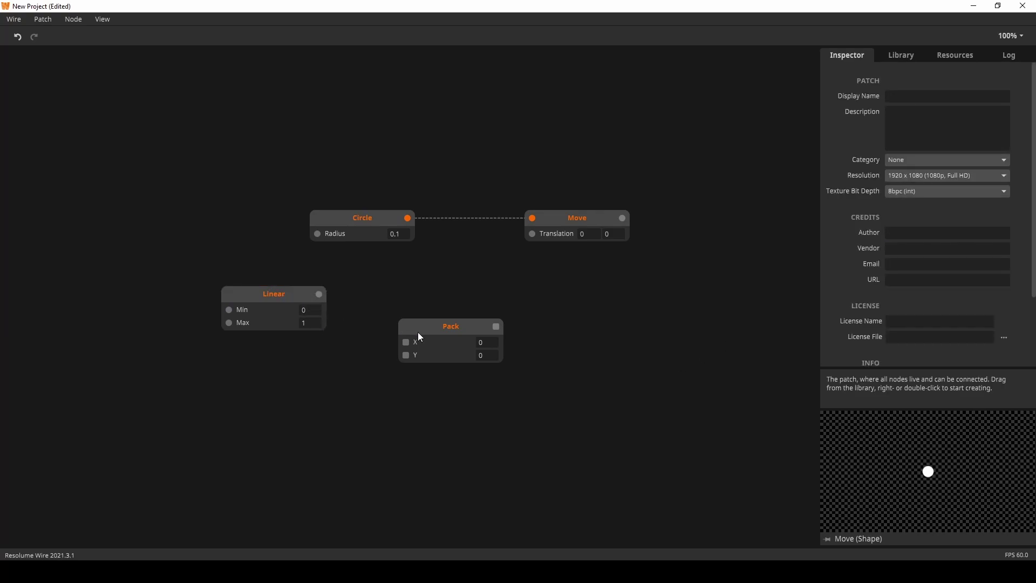
{"action": "left_click_drag", "start_coordinate": [419, 335], "coordinate": [405, 303]}
{"action": "left_click_drag", "start_coordinate": [322, 300], "coordinate": [392, 310]}
{"action": "left_click_drag", "start_coordinate": [455, 299], "coordinate": [532, 234]}
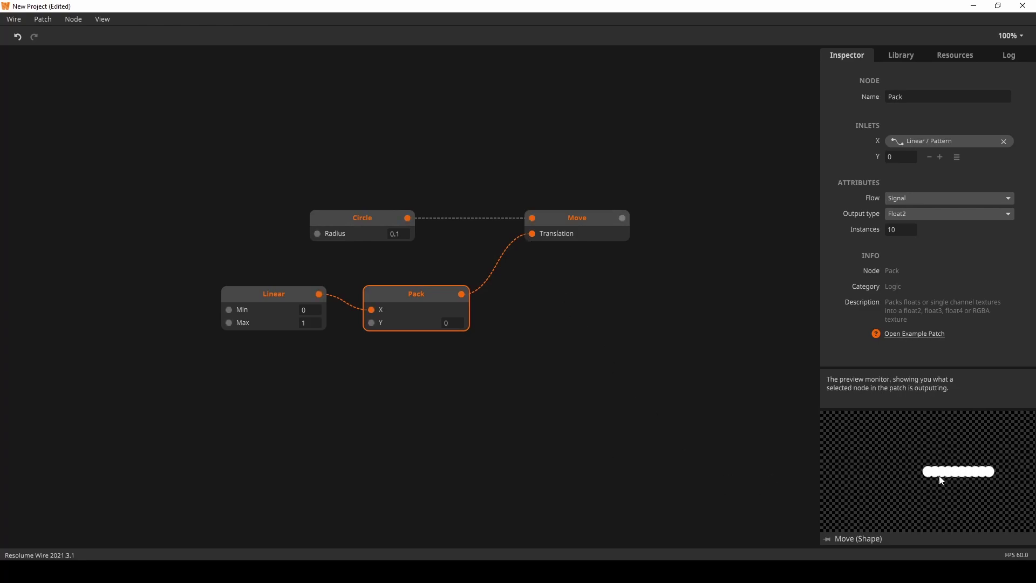
Step: Set Linear's Min to -1.5 and Max to 1.5, then move Linear and Pack up
{"action": "mouse_move", "coordinate": [306, 312]}
{"action": "left_mouse_down"}
{"action": "mouse_move", "coordinate": [308, 335]}
{"action": "mouse_move", "coordinate": [311, 321]}
{"action": "left_mouse_up"}
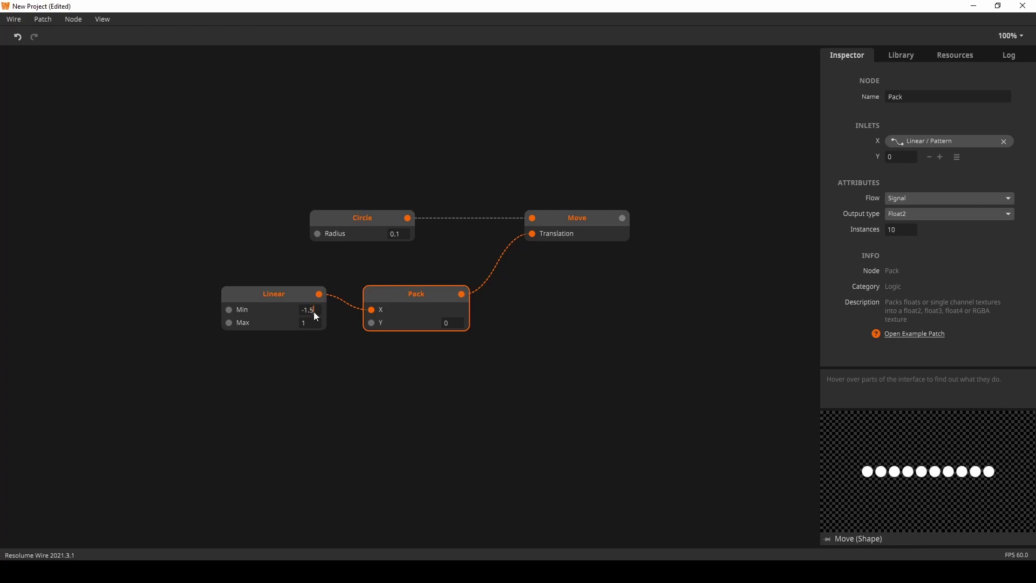
{"action": "left_click_drag", "start_coordinate": [315, 312], "coordinate": [316, 316]}
{"action": "type", "text": "1.5"}
{"action": "key", "text": "Return"}
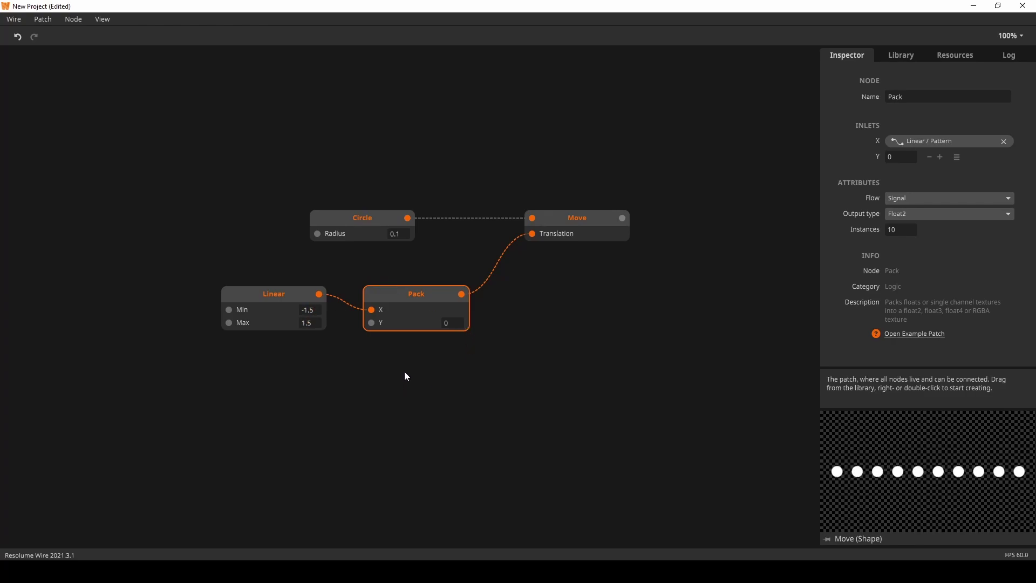
{"action": "left_click_drag", "start_coordinate": [275, 359], "coordinate": [436, 280]}
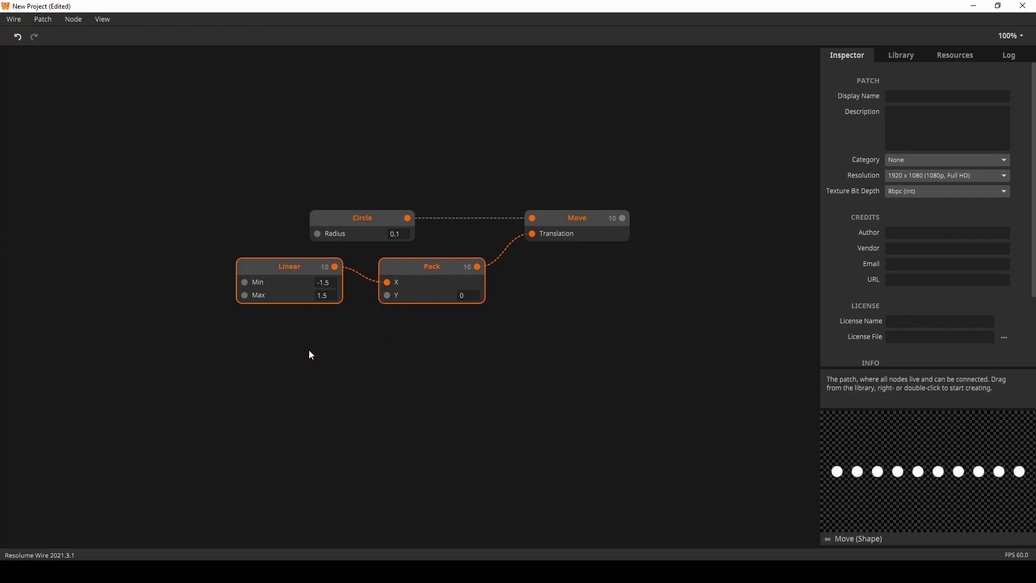
Step: Add a second Linear node (-1 to 1) feeding Pack's Y input
{"action": "double_click", "coordinate": [290, 393]}
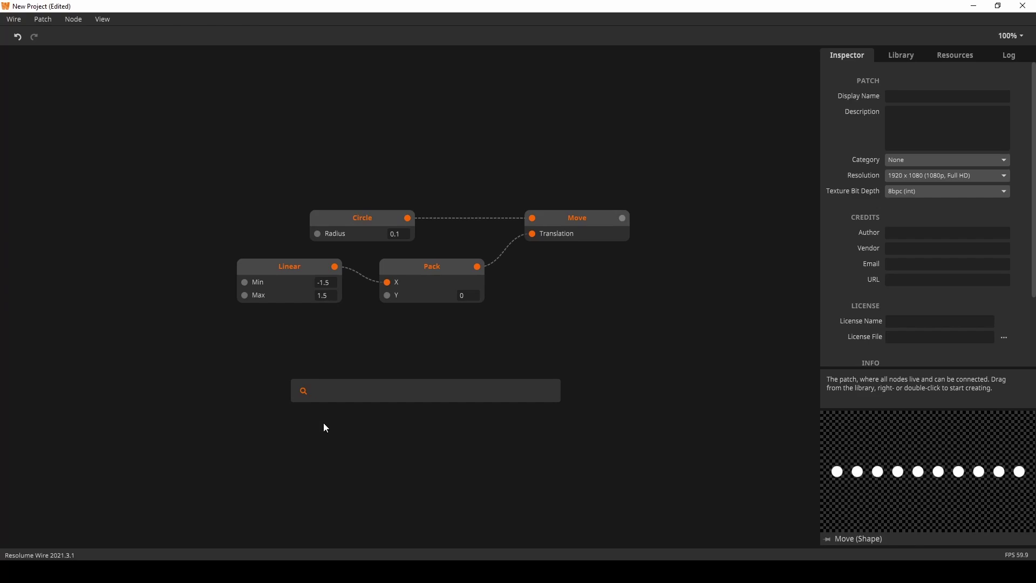
{"action": "type", "text": "linear"}
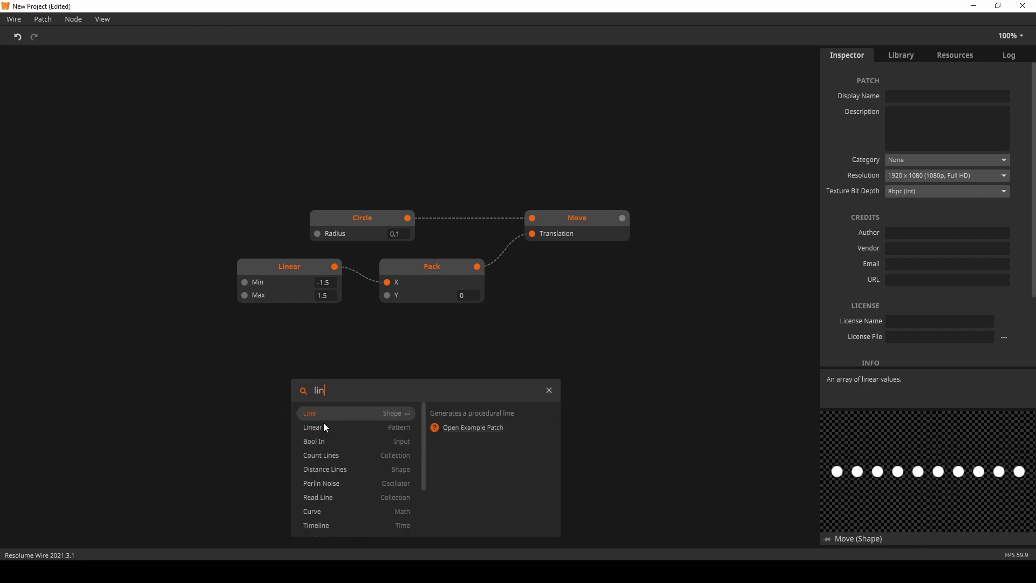
{"action": "left_click", "coordinate": [328, 414]}
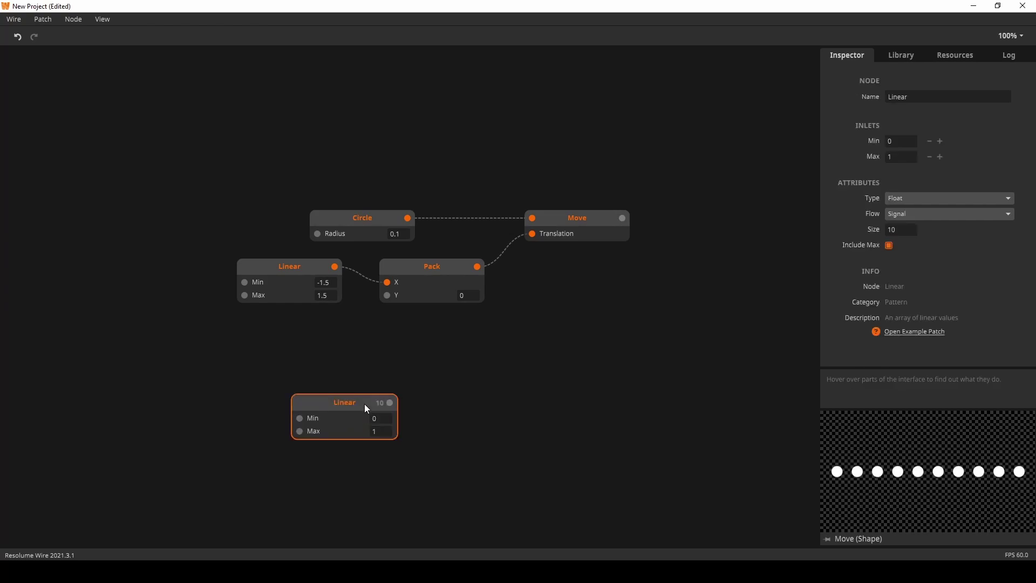
{"action": "left_click_drag", "start_coordinate": [364, 403], "coordinate": [387, 295]}
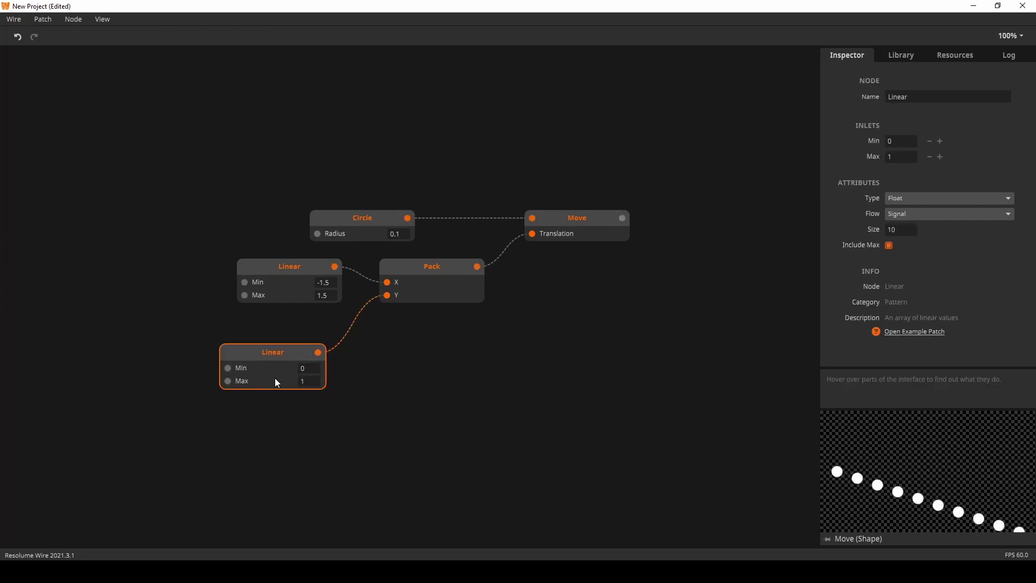
{"action": "left_click_drag", "start_coordinate": [271, 361], "coordinate": [333, 418]}
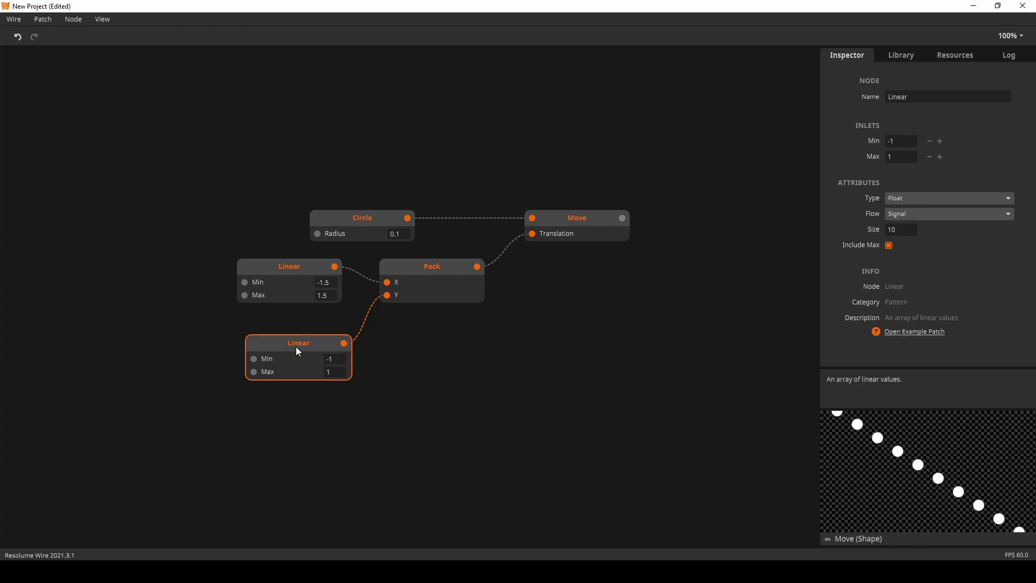
{"action": "left_click_drag", "start_coordinate": [279, 345], "coordinate": [270, 341]}
{"action": "left_click_drag", "start_coordinate": [259, 388], "coordinate": [342, 388]}
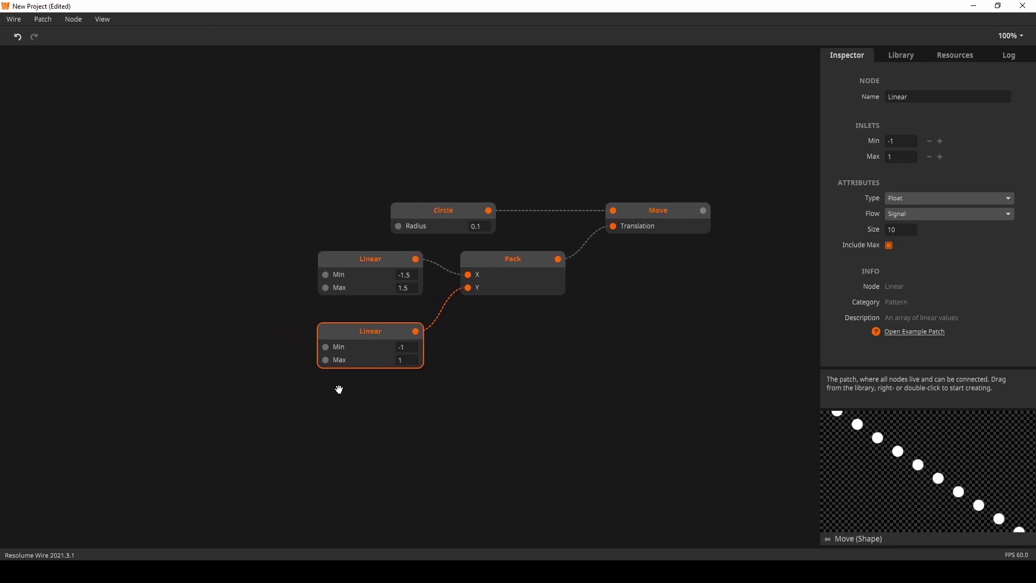
{"action": "mouse_move", "coordinate": [355, 345]}
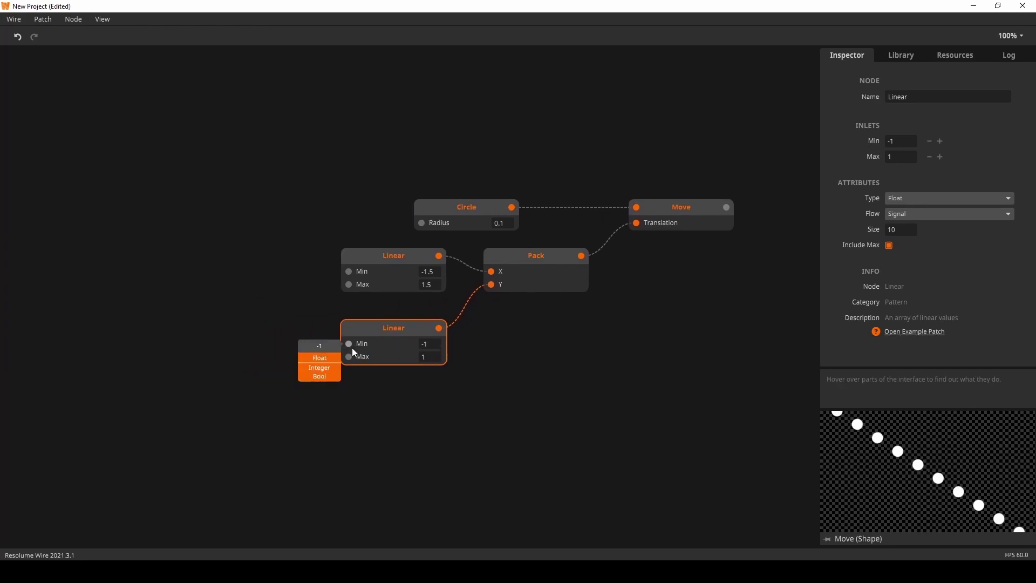
Step: Add a Sine node at frequency 0.25 wired into the lower Linear's Min
{"action": "double_click", "coordinate": [211, 323]}
{"action": "type", "text": "sine"}
{"action": "key", "text": "Return"}
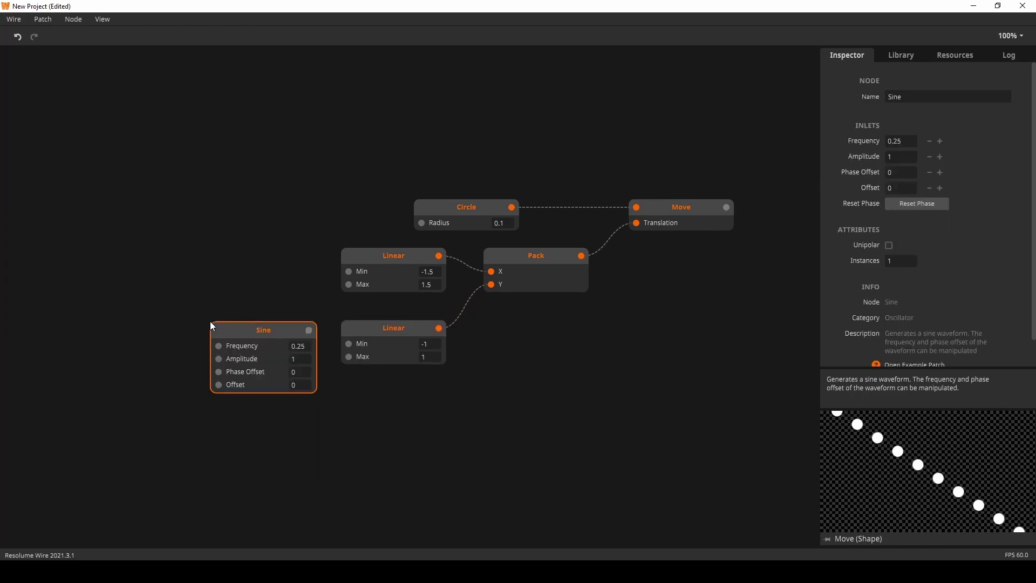
{"action": "left_click_drag", "start_coordinate": [245, 330], "coordinate": [356, 347]}
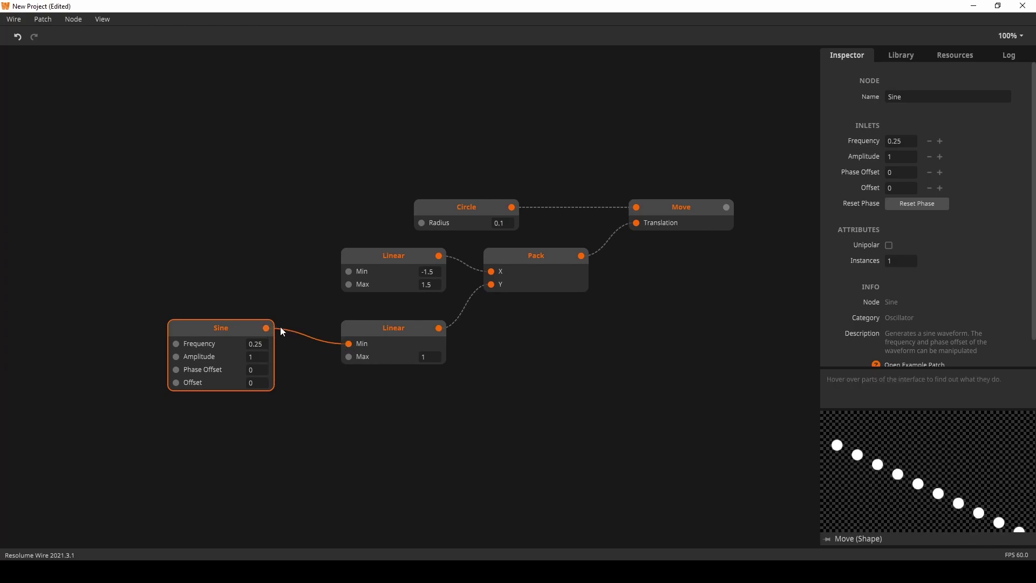
{"action": "mouse_move", "coordinate": [442, 332]}
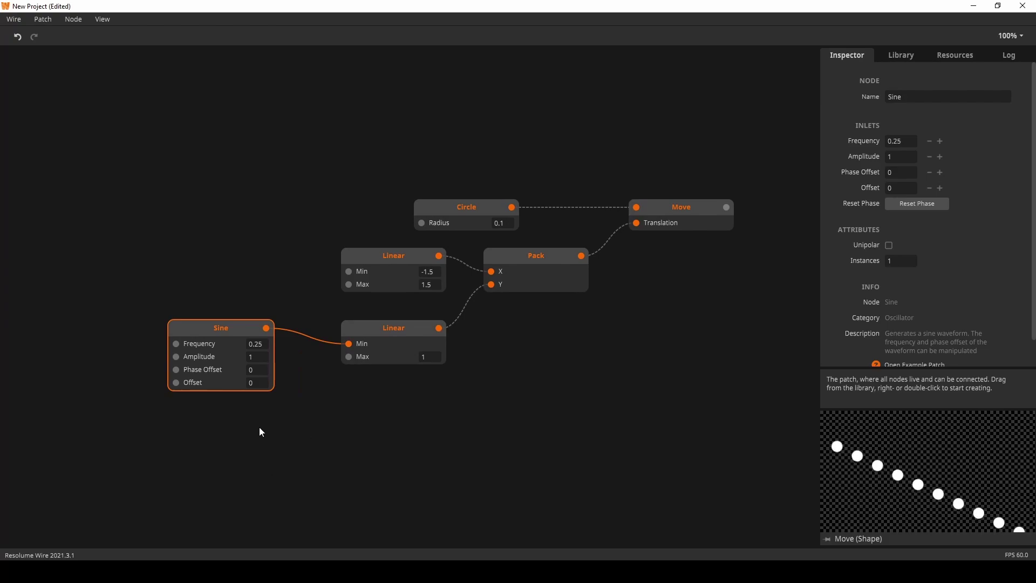
{"action": "left_click_drag", "start_coordinate": [234, 343], "coordinate": [149, 343]}
Step: Route Sine through a new Negate node into the lower Linear's Max and widen the preview
{"action": "double_click", "coordinate": [270, 410]}
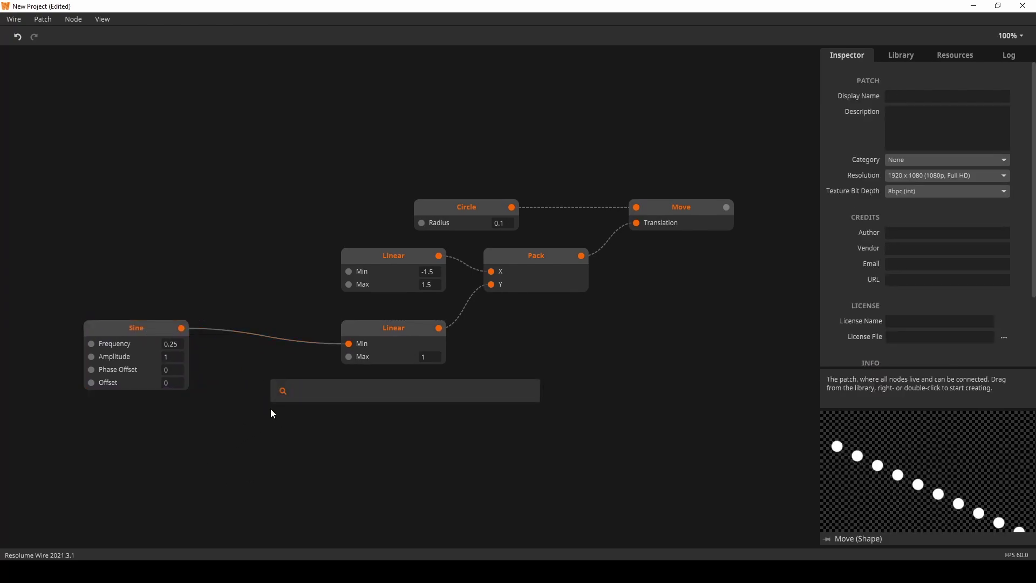
{"action": "type", "text": "negate"}
{"action": "key", "text": "Return"}
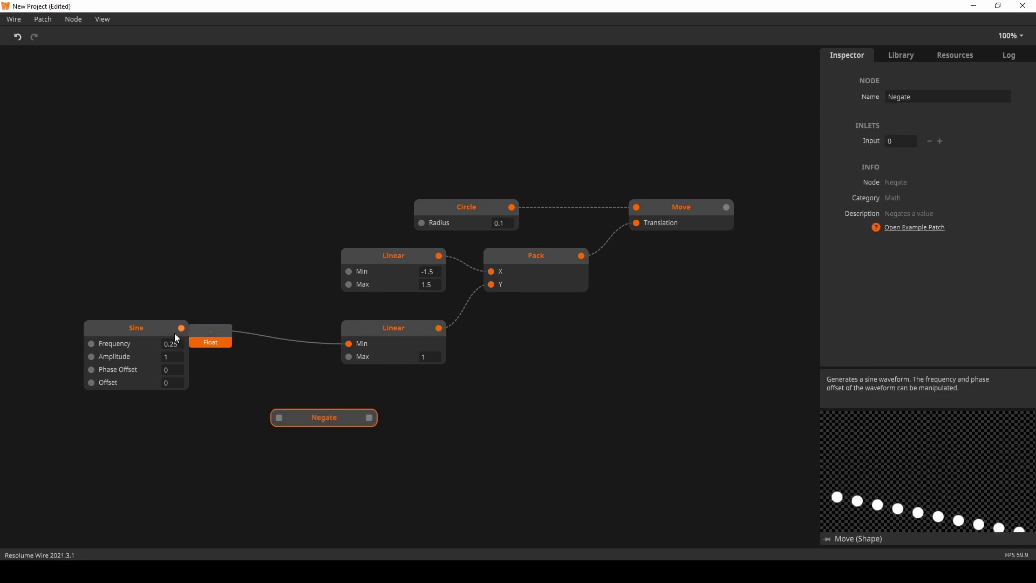
{"action": "left_click_drag", "start_coordinate": [181, 328], "coordinate": [279, 418]}
{"action": "left_click_drag", "start_coordinate": [357, 424], "coordinate": [294, 379]}
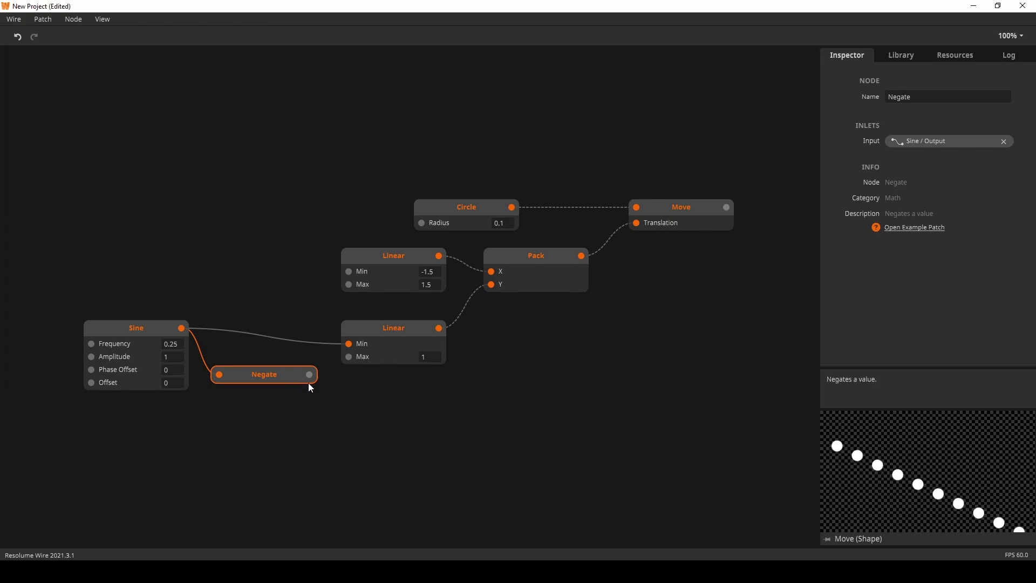
{"action": "left_click_drag", "start_coordinate": [309, 374], "coordinate": [350, 357]}
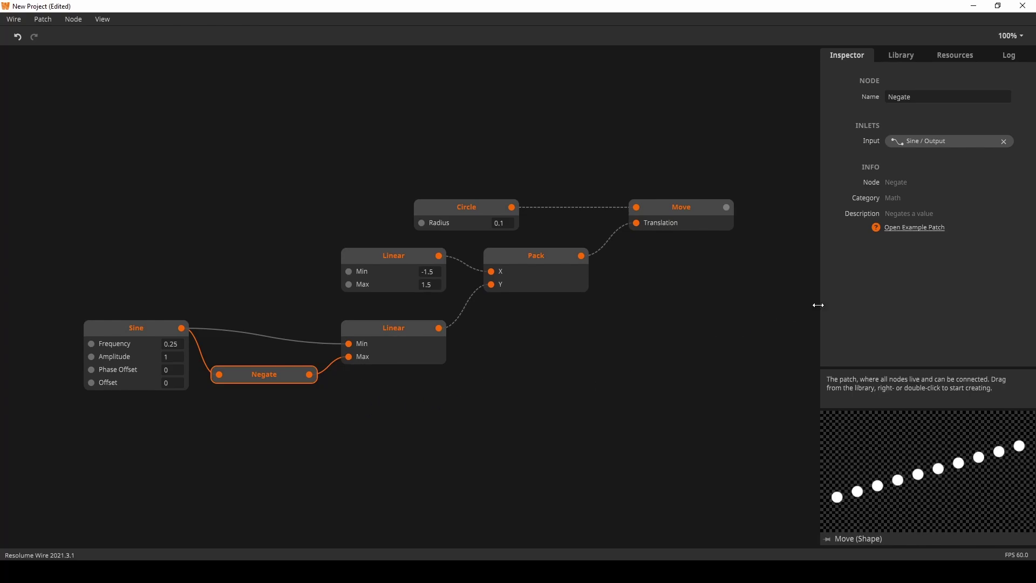
{"action": "left_click_drag", "start_coordinate": [818, 304], "coordinate": [682, 306]}
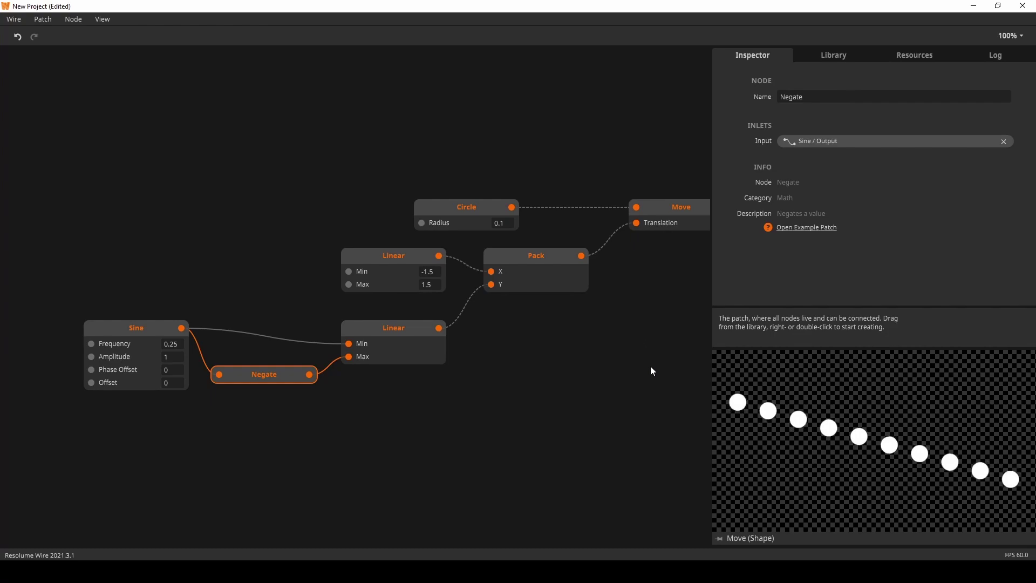
Step: Add a Sine node and place it below the Circle node
{"action": "left_click_drag", "start_coordinate": [622, 389], "coordinate": [559, 389]}
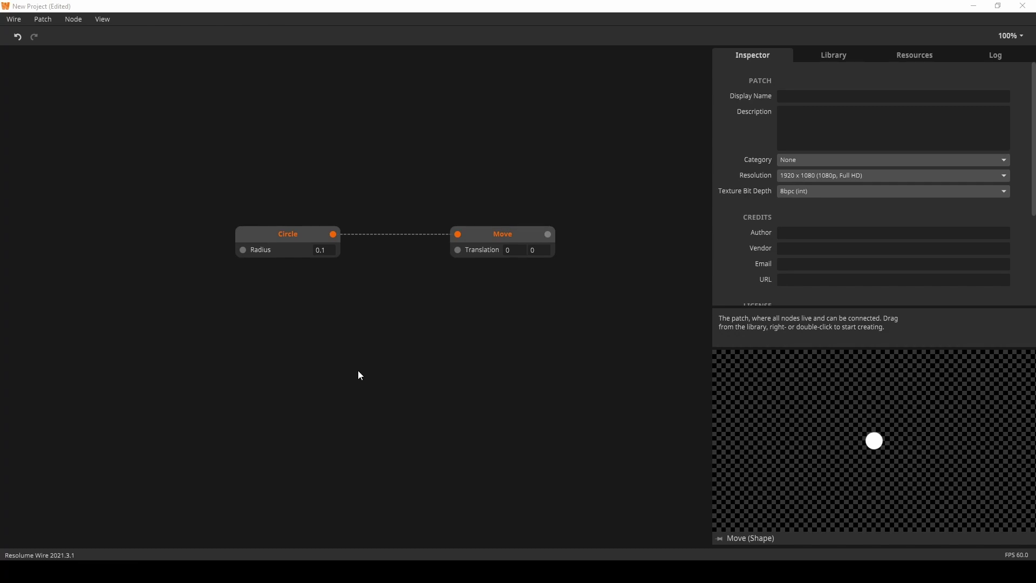
{"action": "double_click", "coordinate": [265, 340]}
{"action": "type", "text": "sine"}
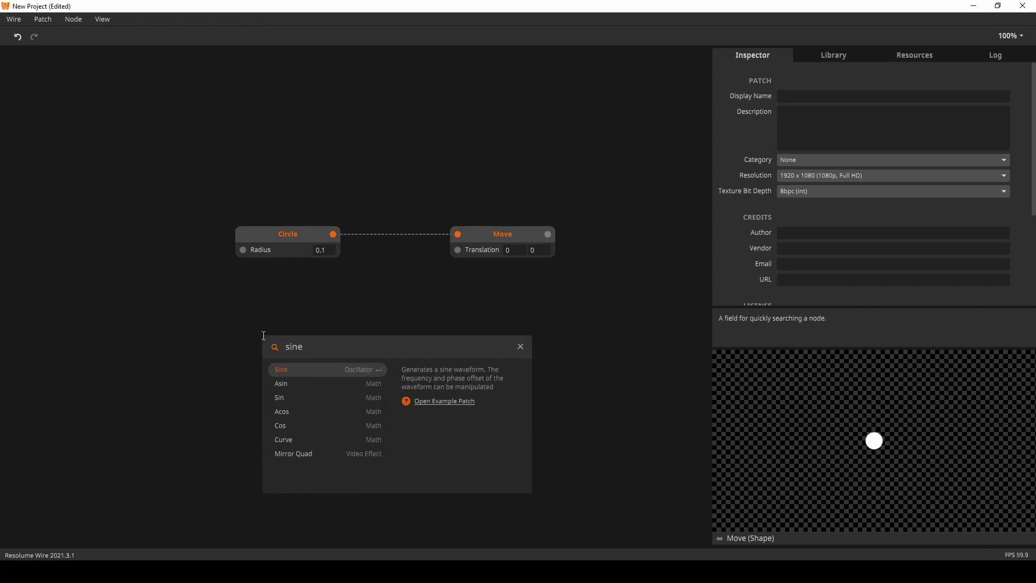
{"action": "key", "text": "Return"}
{"action": "left_click_drag", "start_coordinate": [306, 347], "coordinate": [457, 250]}
Step: Delete the Sine-to-Translation wire so Move's Translation returns to 0 0
{"action": "left_click", "coordinate": [520, 235]}
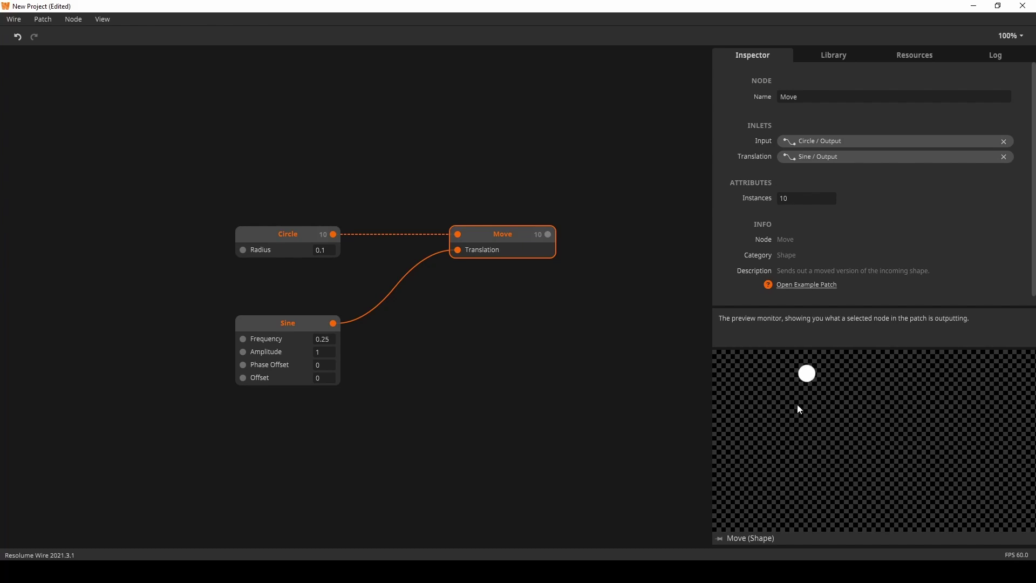
{"action": "mouse_move", "coordinate": [331, 327]}
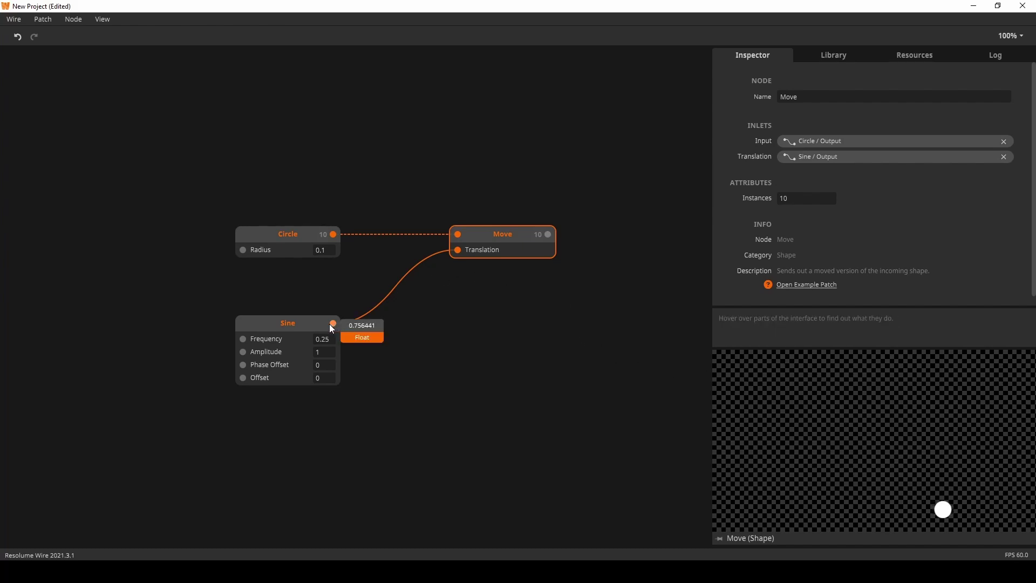
{"action": "left_click", "coordinate": [371, 308]}
{"action": "key", "text": "Delete"}
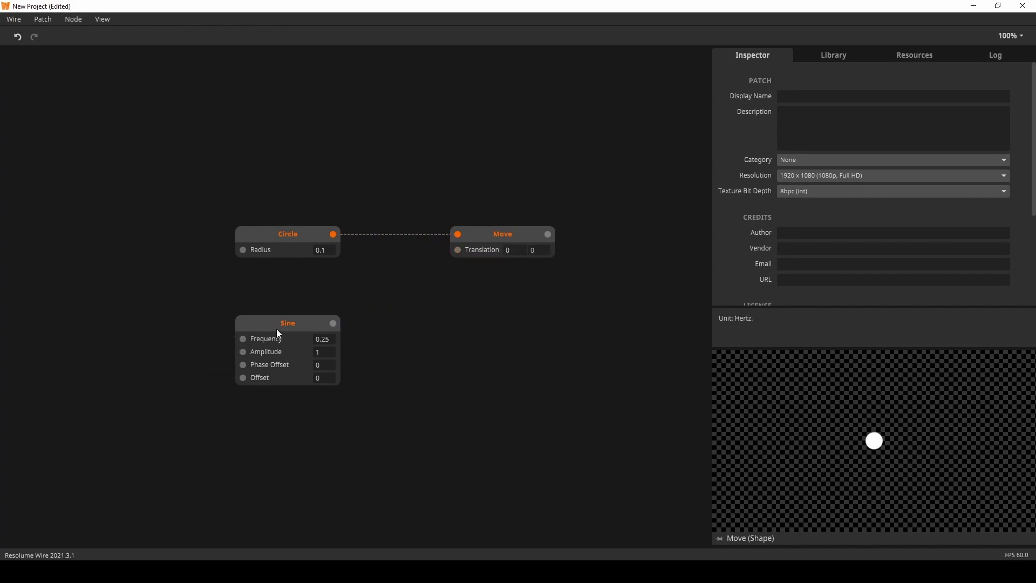
{"action": "mouse_move", "coordinate": [280, 333]}
{"action": "left_mouse_down"}
{"action": "mouse_move", "coordinate": [238, 302]}
{"action": "mouse_move", "coordinate": [280, 326]}
{"action": "left_mouse_up"}
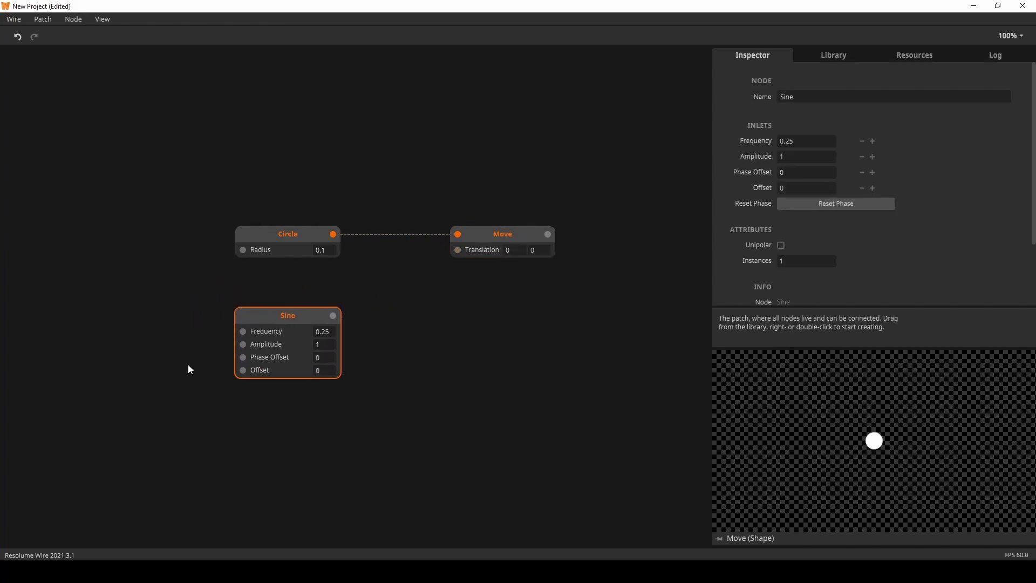
{"action": "double_click", "coordinate": [190, 369]}
{"action": "left_click", "coordinate": [254, 323]}
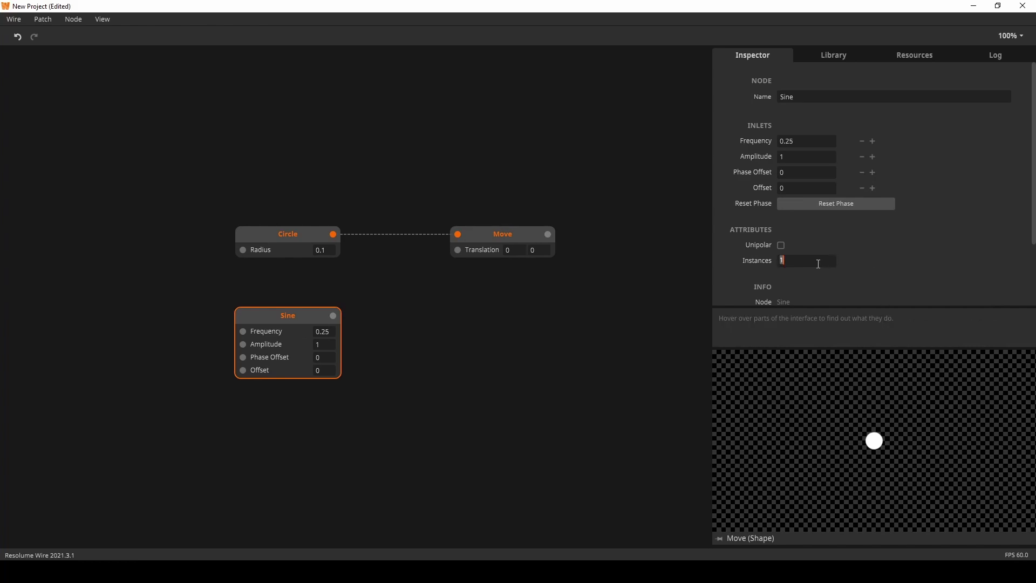
{"action": "double_click", "coordinate": [153, 358]}
{"action": "left_click", "coordinate": [189, 394]}
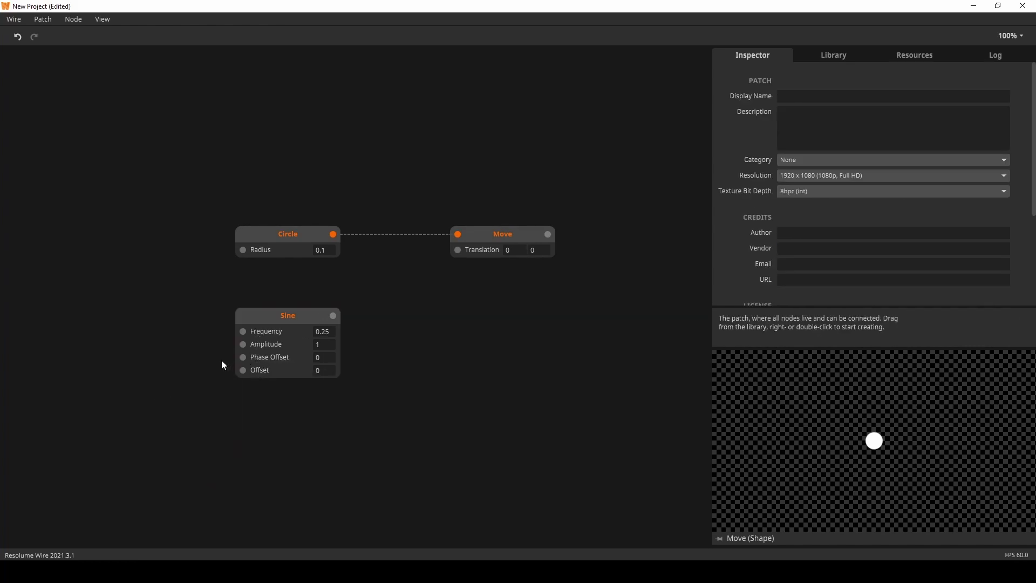
Step: Add a Linear node (Min 0, Max 1) to the left of the Sine node
{"action": "double_click", "coordinate": [151, 385]}
{"action": "type", "text": "linear"}
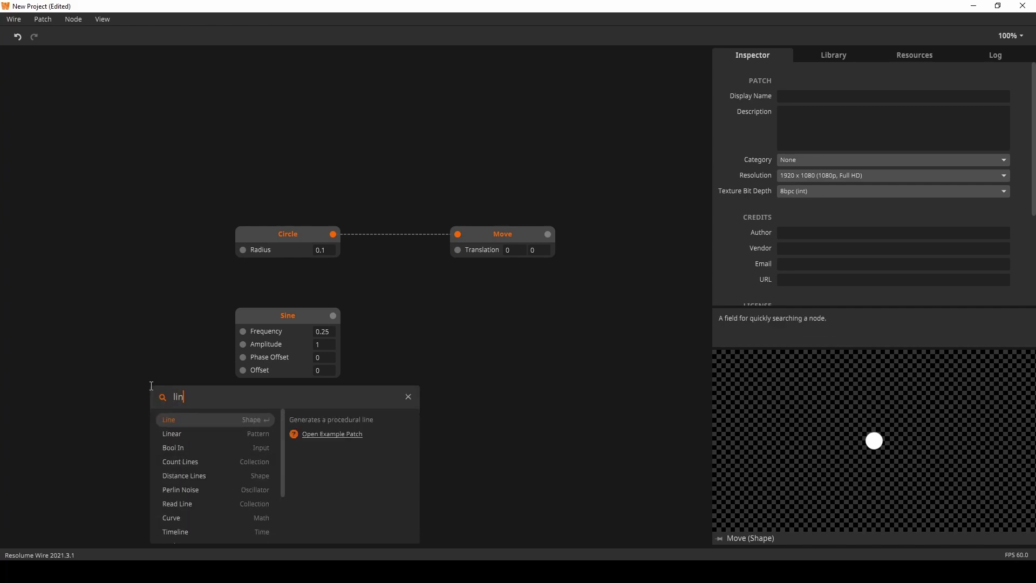
{"action": "key", "text": "Return"}
{"action": "left_click_drag", "start_coordinate": [221, 399], "coordinate": [243, 357]}
Step: Wire Linear into Sine's Phase Offset and Sine's output into Move's Translation
{"action": "mouse_move", "coordinate": [206, 344]}
{"action": "mouse_move", "coordinate": [332, 319]}
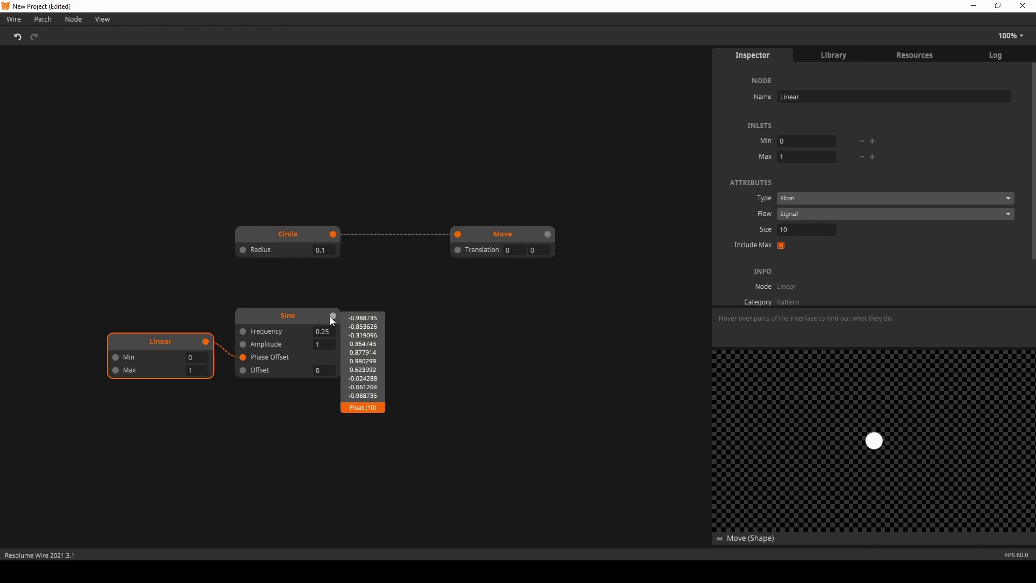
{"action": "left_click", "coordinate": [232, 354]}
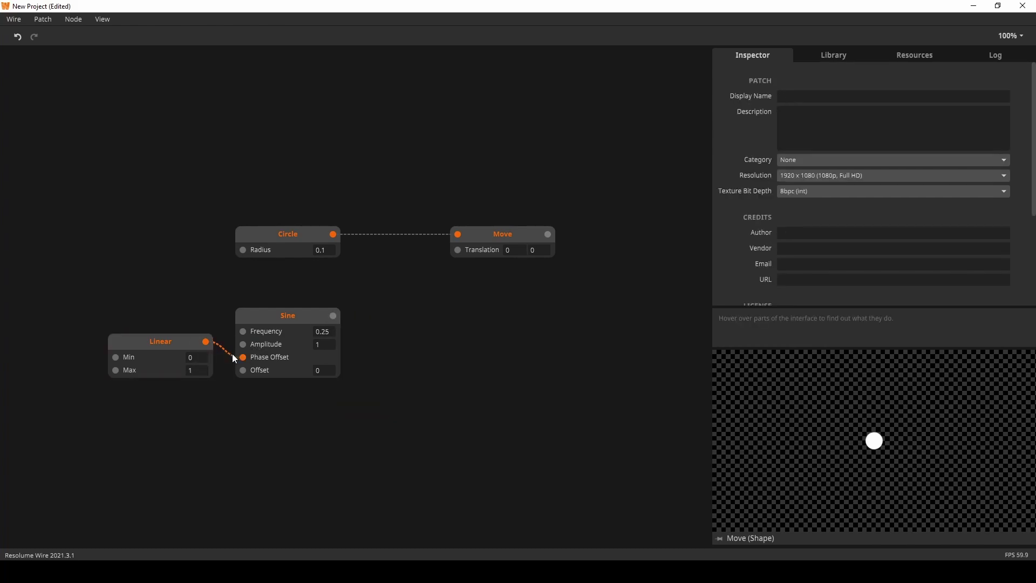
{"action": "key", "text": "Delete"}
{"action": "mouse_move", "coordinate": [332, 318]}
{"action": "left_click_drag", "start_coordinate": [207, 342], "coordinate": [242, 358]}
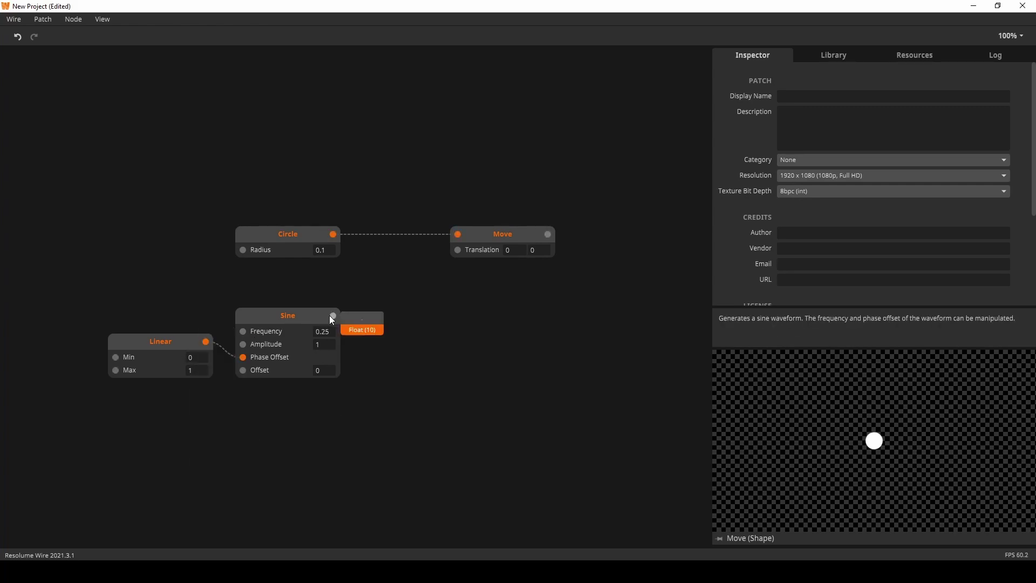
{"action": "left_click_drag", "start_coordinate": [332, 316], "coordinate": [460, 253]}
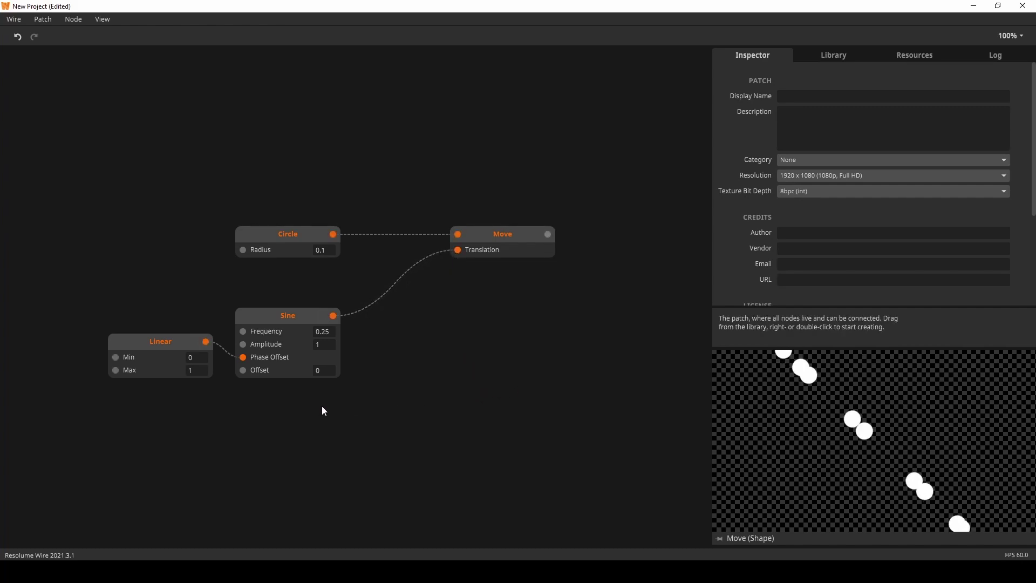
{"action": "left_click", "coordinate": [380, 300]}
Step: Replace the Sine→Move wire with a Pack node: Sine into Pack X, Pack into Move's Translation
{"action": "key", "text": "Delete"}
{"action": "double_click", "coordinate": [391, 316]}
{"action": "type", "text": "pack"}
{"action": "key", "text": "Return"}
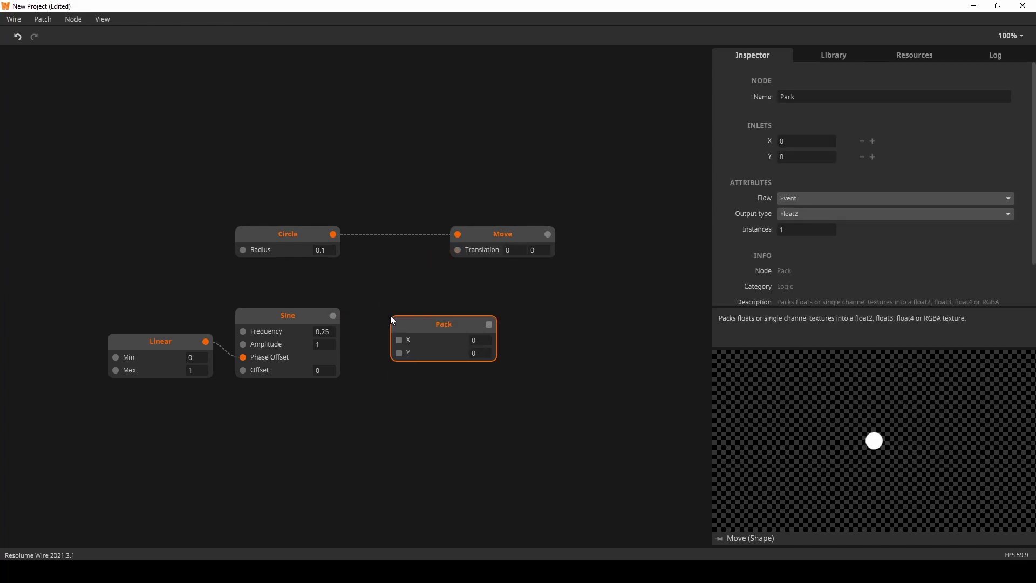
{"action": "left_click_drag", "start_coordinate": [340, 318], "coordinate": [399, 340]}
{"action": "left_click_drag", "start_coordinate": [492, 325], "coordinate": [458, 250]}
Step: Rearrange the Linear, Sine, Pack and Move nodes, then select the Linear–Sine pair for copying
{"action": "left_click_drag", "start_coordinate": [175, 413], "coordinate": [173, 313]}
{"action": "left_click_drag", "start_coordinate": [140, 402], "coordinate": [282, 281]}
{"action": "left_click_drag", "start_coordinate": [441, 339], "coordinate": [400, 291]}
{"action": "left_click_drag", "start_coordinate": [509, 248], "coordinate": [560, 247]}
{"action": "left_click", "coordinate": [325, 410]}
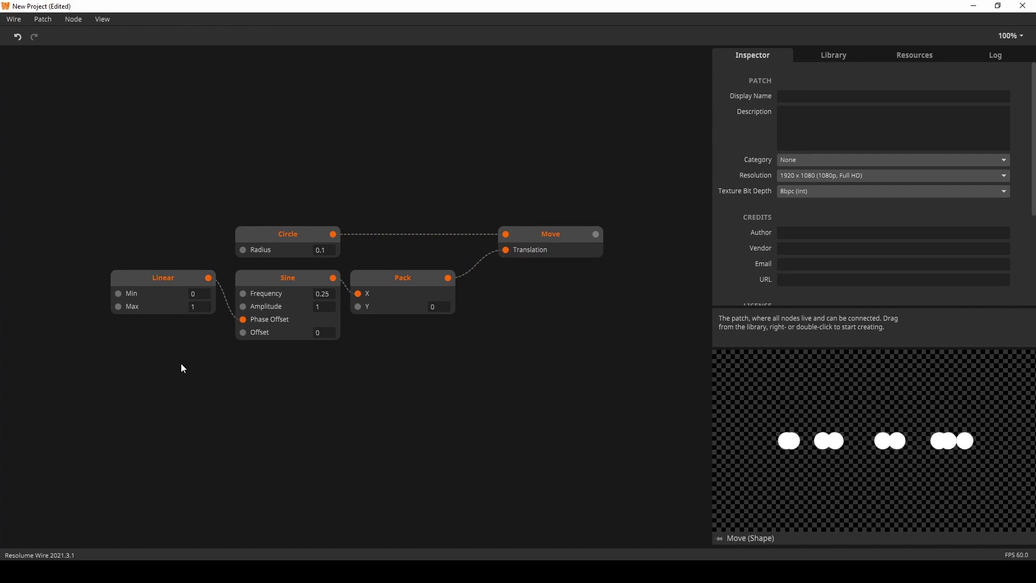
{"action": "left_click_drag", "start_coordinate": [132, 387], "coordinate": [358, 307]}
Step: Set the second Sine to Frequency 0.15 and Amplitude 0.5, and its Linear Min to -1
{"action": "left_click", "coordinate": [402, 421]}
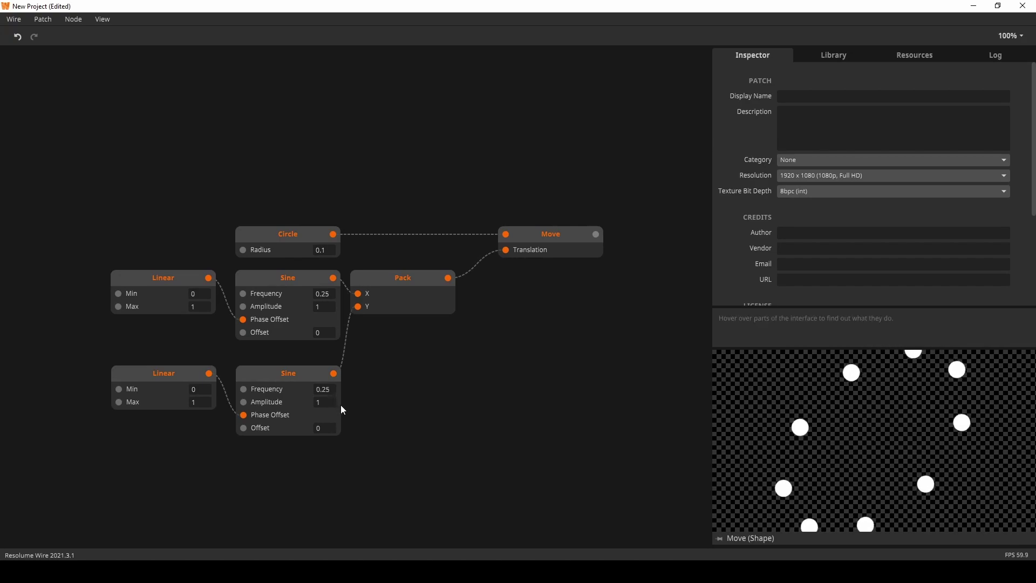
{"action": "left_click_drag", "start_coordinate": [324, 390], "coordinate": [324, 393]}
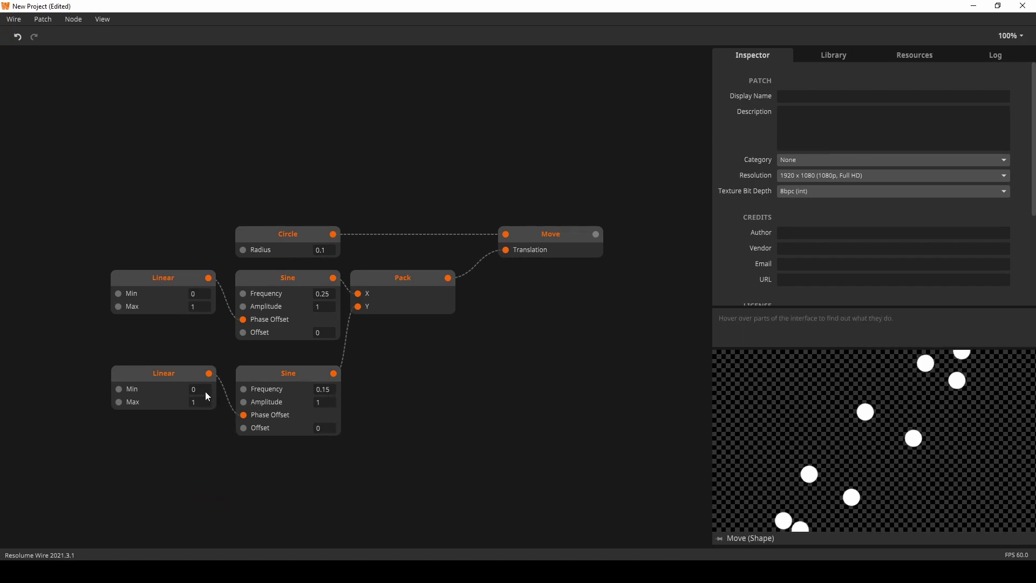
{"action": "left_click_drag", "start_coordinate": [205, 391], "coordinate": [204, 445]}
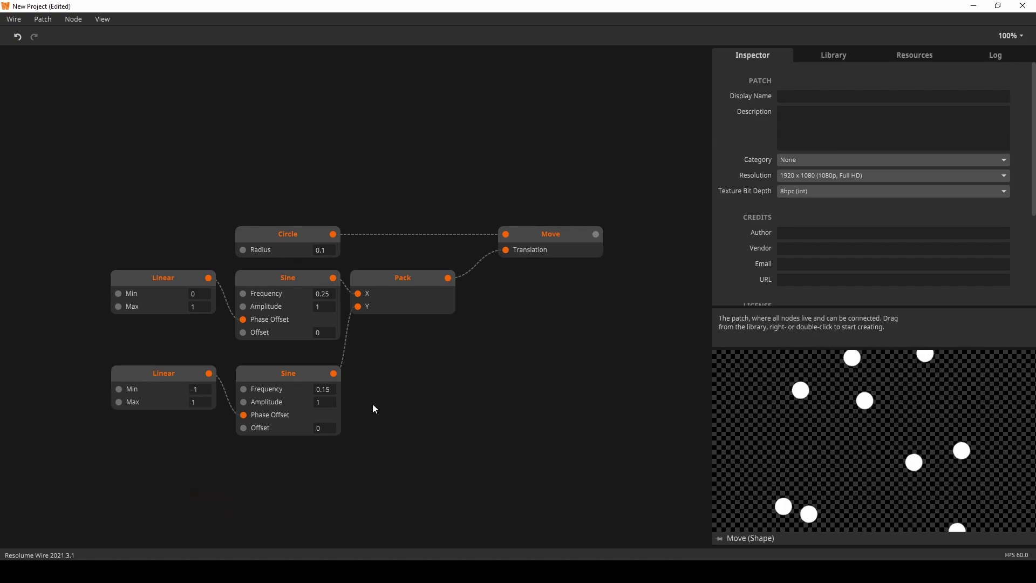
{"action": "left_click_drag", "start_coordinate": [320, 402], "coordinate": [326, 428]}
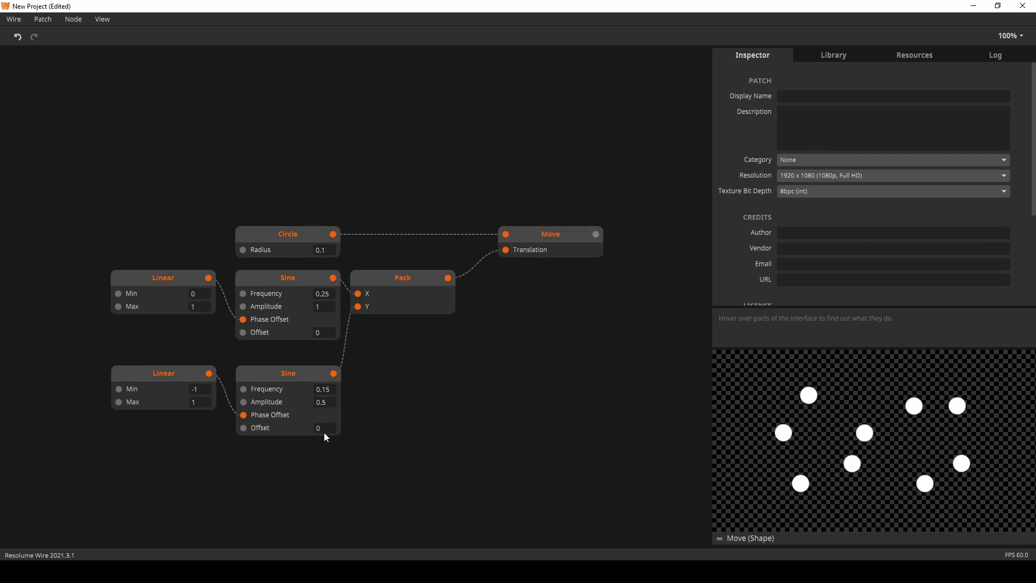
{"action": "mouse_move", "coordinate": [340, 378]}
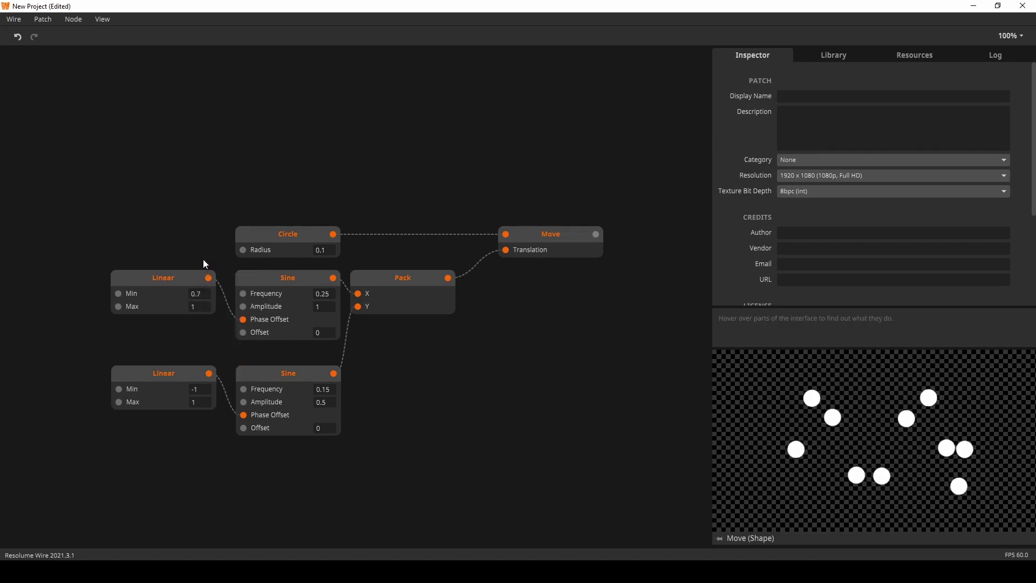
{"action": "mouse_move", "coordinate": [203, 258]}
{"action": "left_mouse_down"}
{"action": "mouse_move", "coordinate": [203, 244]}
{"action": "mouse_move", "coordinate": [205, 264]}
{"action": "left_mouse_up"}
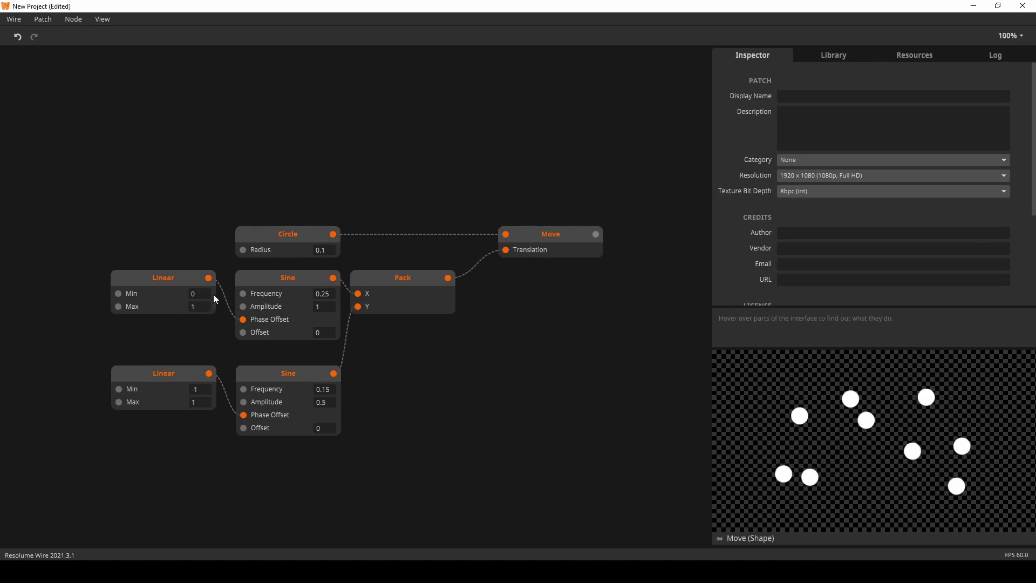
{"action": "left_click_drag", "start_coordinate": [149, 334], "coordinate": [247, 295]}
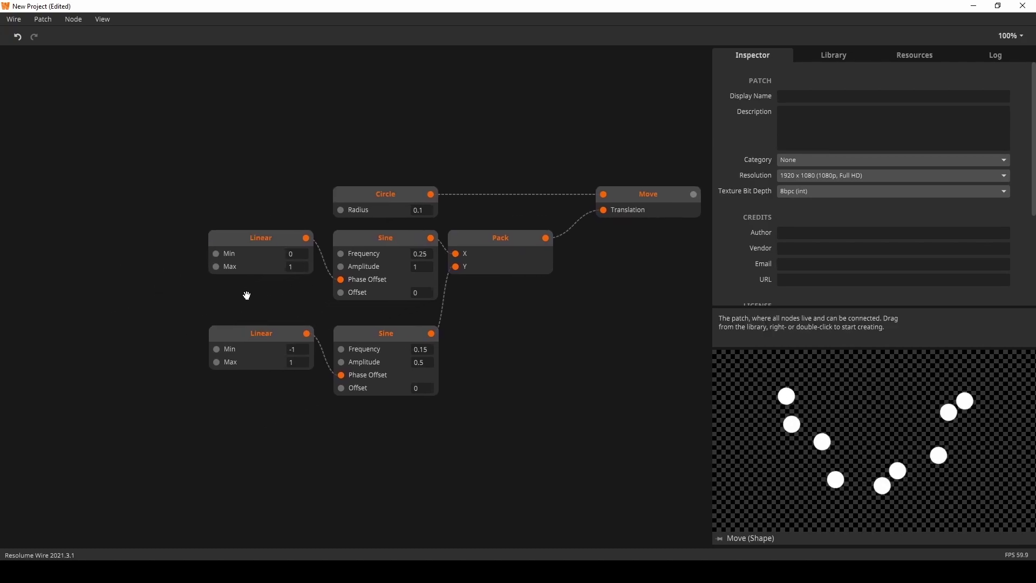
Step: Add an extra Sine node, wire it into the lower Linear's Min, and vary its Amplitude
{"action": "double_click", "coordinate": [135, 353]}
{"action": "type", "text": "sine"}
{"action": "key", "text": "Return"}
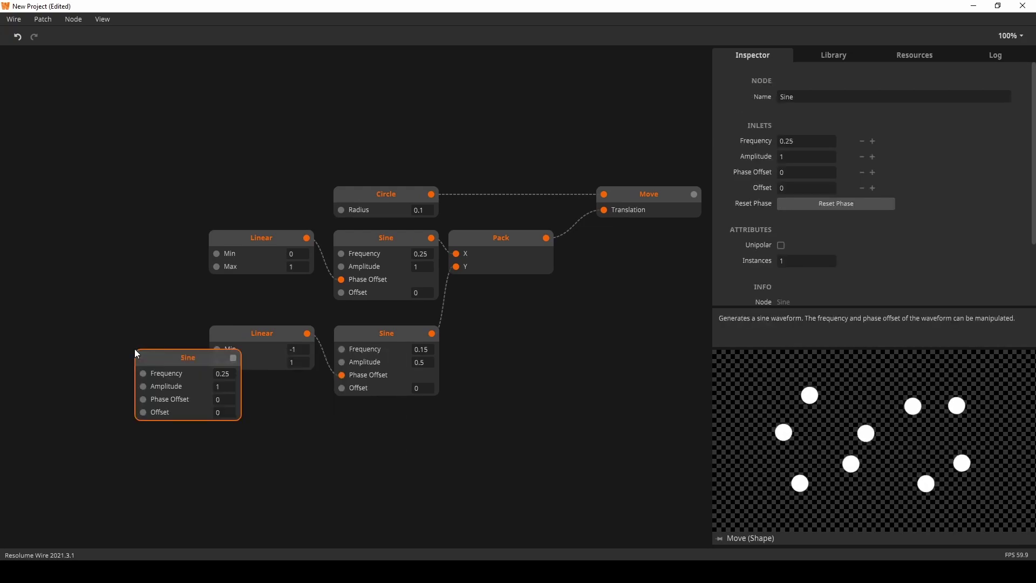
{"action": "left_click_drag", "start_coordinate": [169, 358], "coordinate": [99, 334]}
{"action": "left_click_drag", "start_coordinate": [162, 334], "coordinate": [216, 349]}
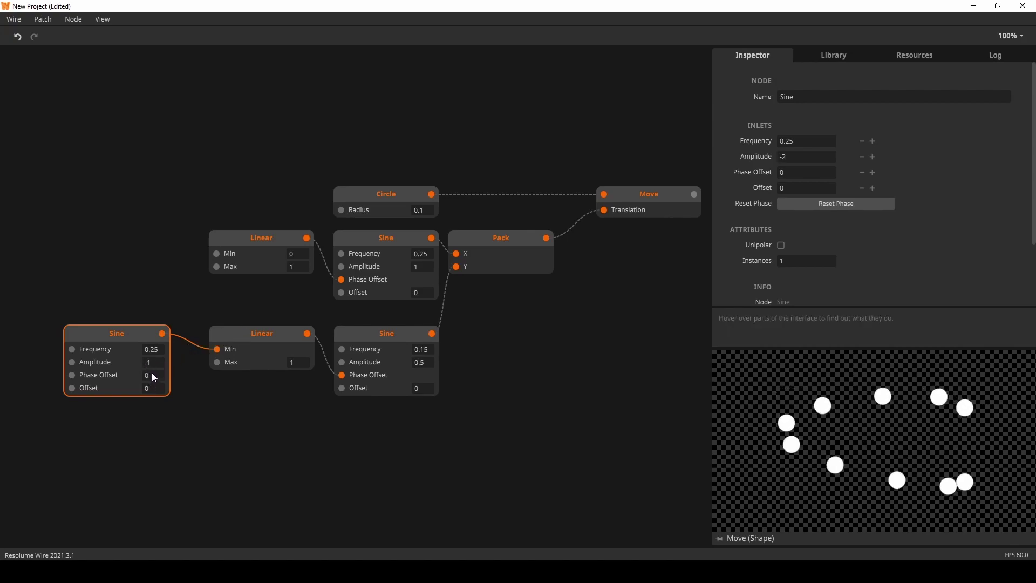
{"action": "left_click_drag", "start_coordinate": [157, 358], "coordinate": [167, 289]}
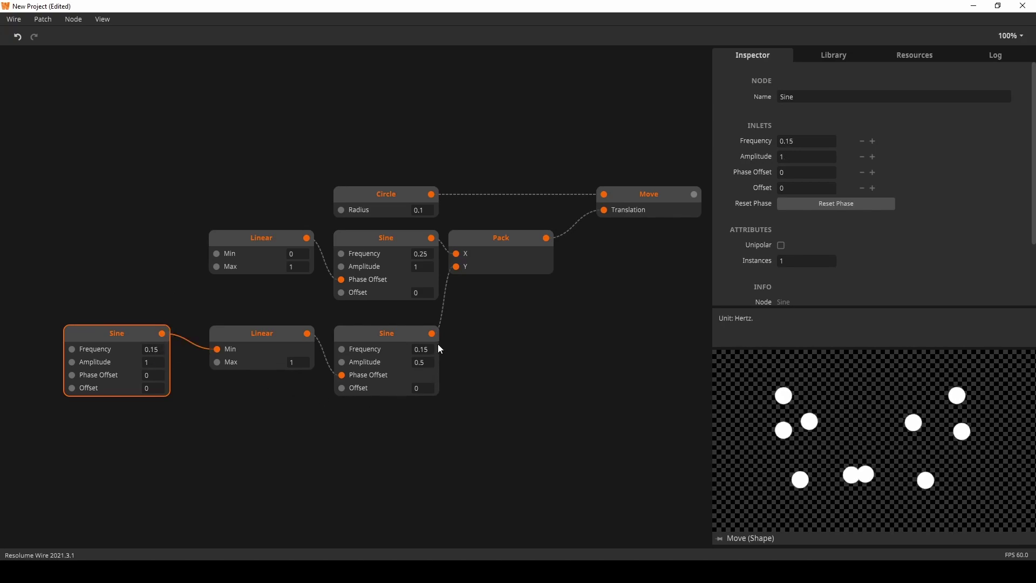
{"action": "mouse_move", "coordinate": [436, 341]}
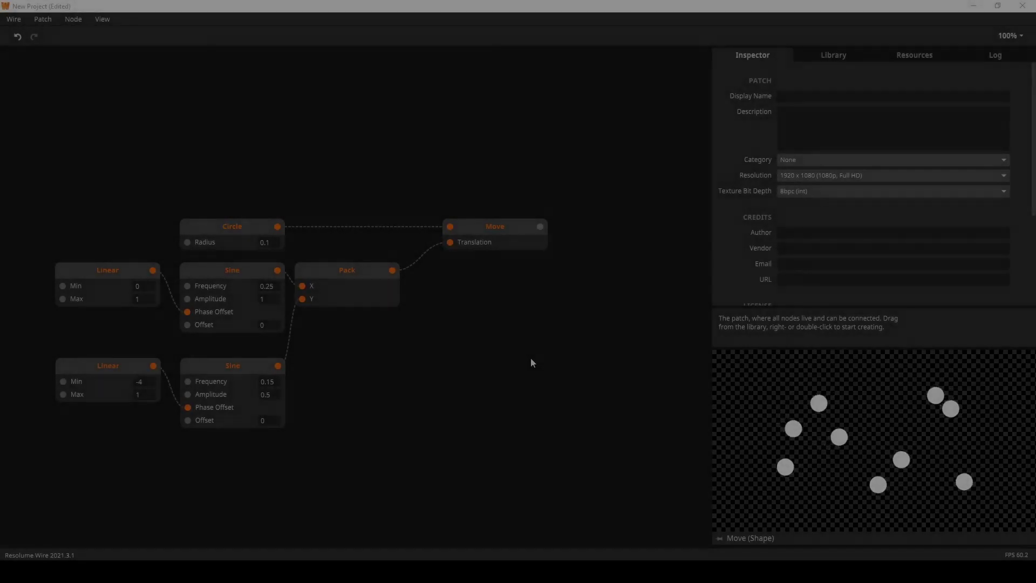
Step: Add a Gradient Palette node (black Begin, white End, size 10) below the Move node
{"action": "scroll", "coordinate": [562, 351], "scroll_direction": "right", "scroll_amount": 3}
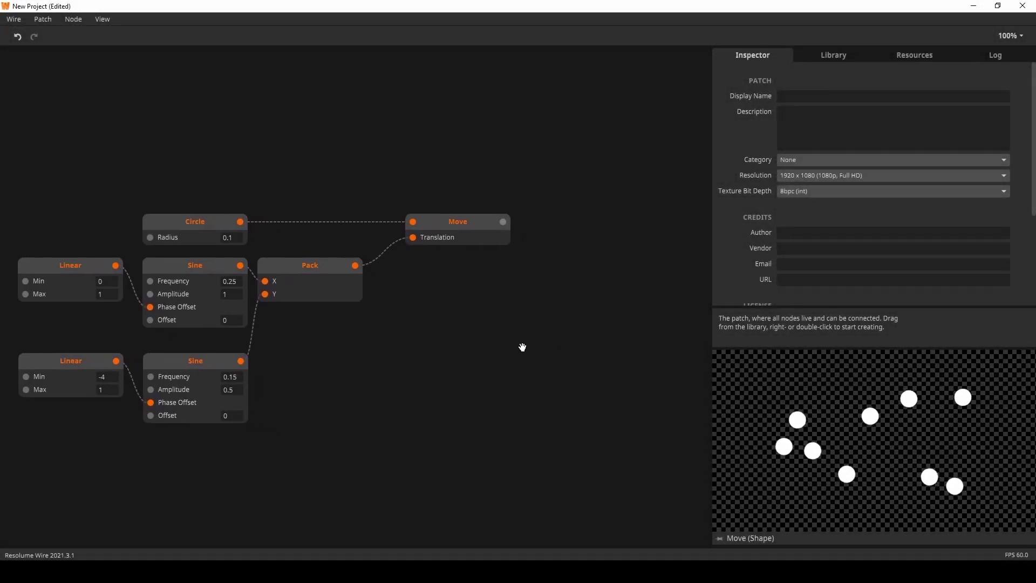
{"action": "left_click_drag", "start_coordinate": [468, 319], "coordinate": [472, 320]}
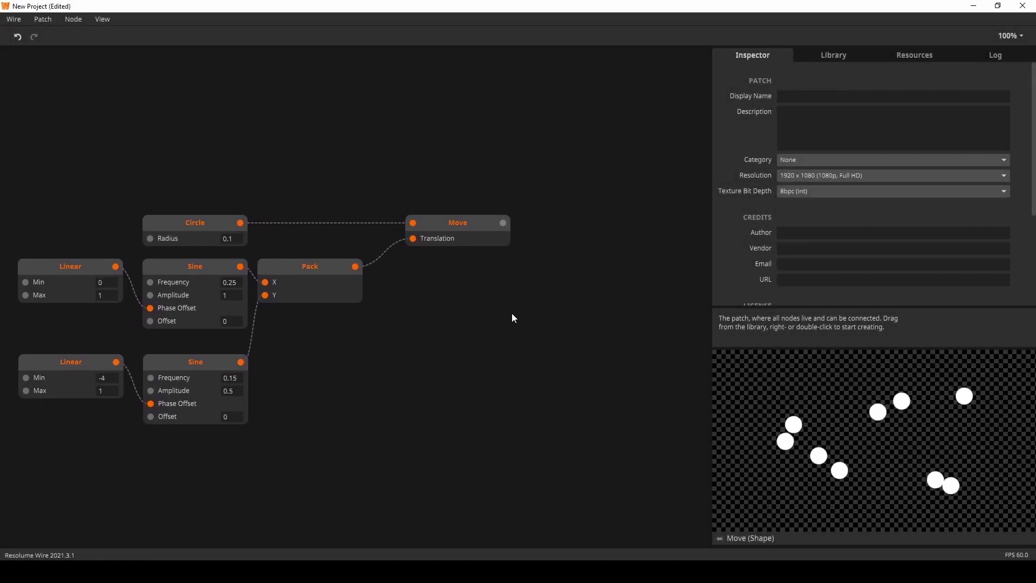
{"action": "double_click", "coordinate": [512, 313]}
{"action": "type", "text": "gradn"}
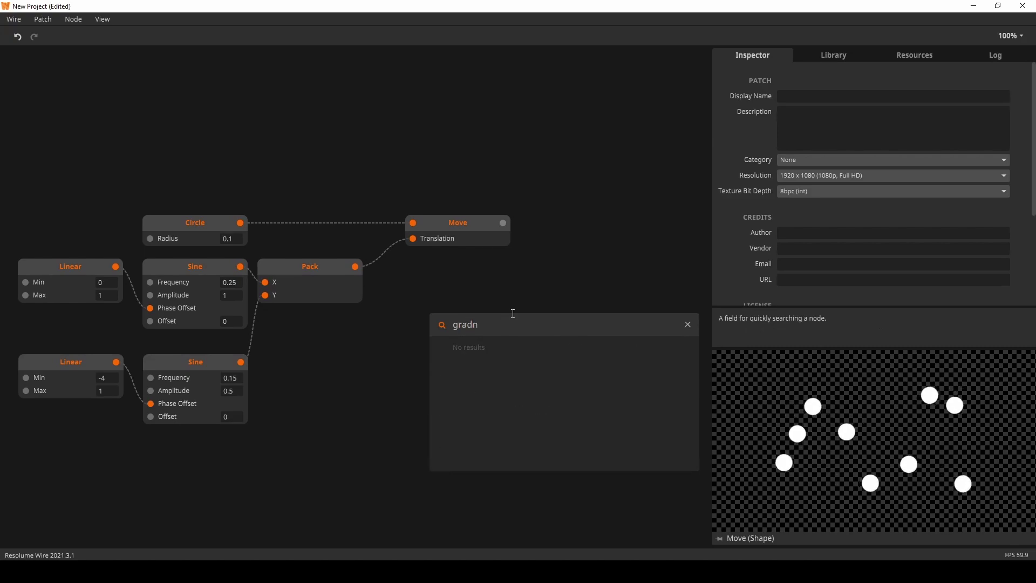
{"action": "key", "text": "BackSpace"}
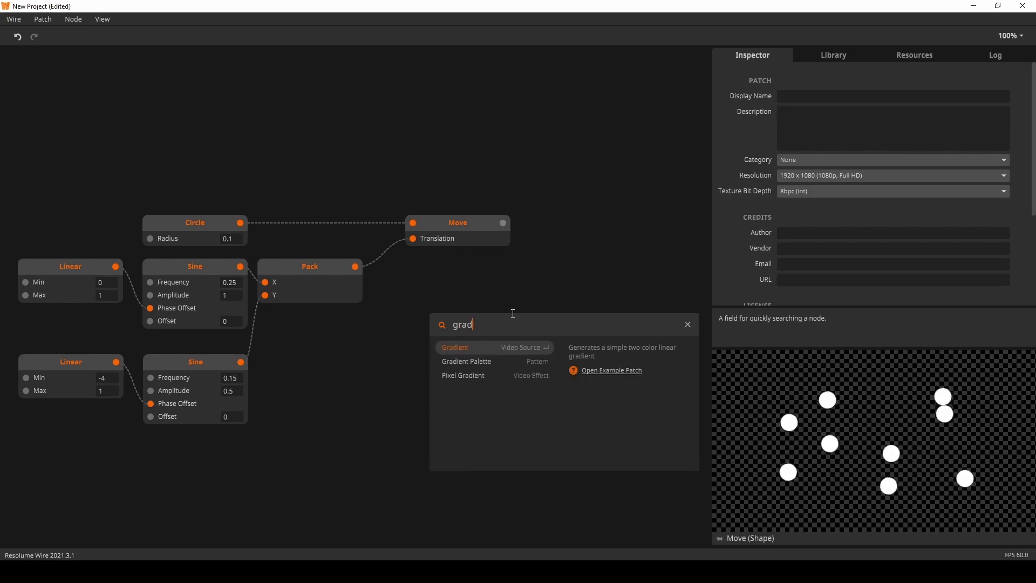
{"action": "left_click", "coordinate": [488, 360]}
{"action": "left_click_drag", "start_coordinate": [578, 331], "coordinate": [441, 316]}
{"action": "mouse_move", "coordinate": [494, 318]}
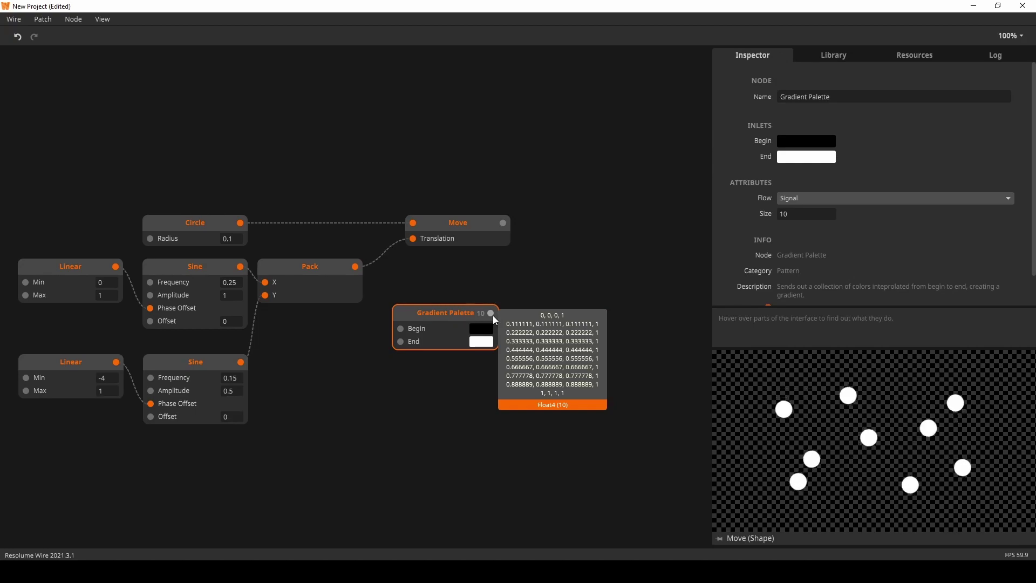
Step: Add a Shape Render node fed by Move, with its render colour set to red
{"action": "double_click", "coordinate": [568, 257]}
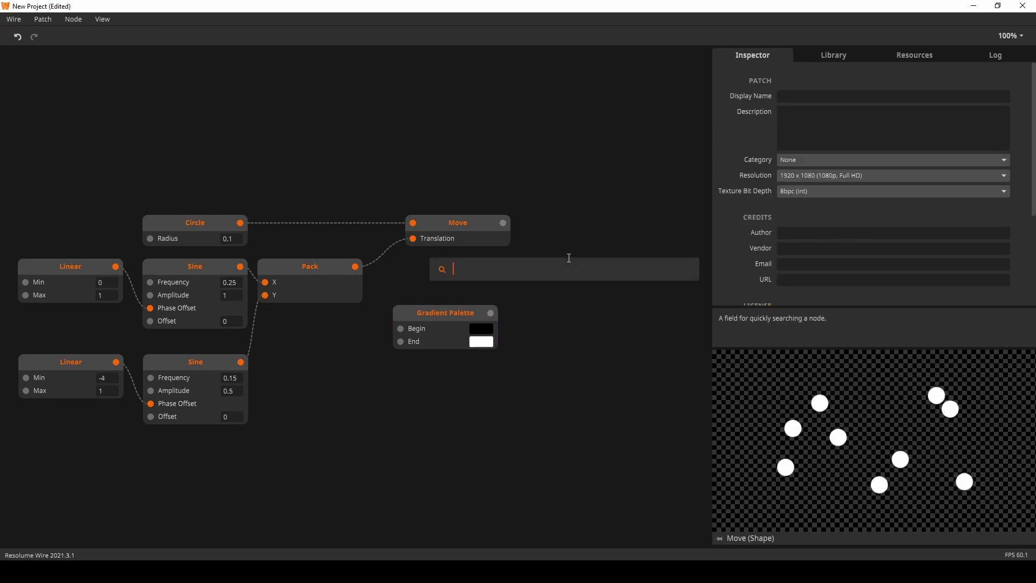
{"action": "type", "text": "sha"}
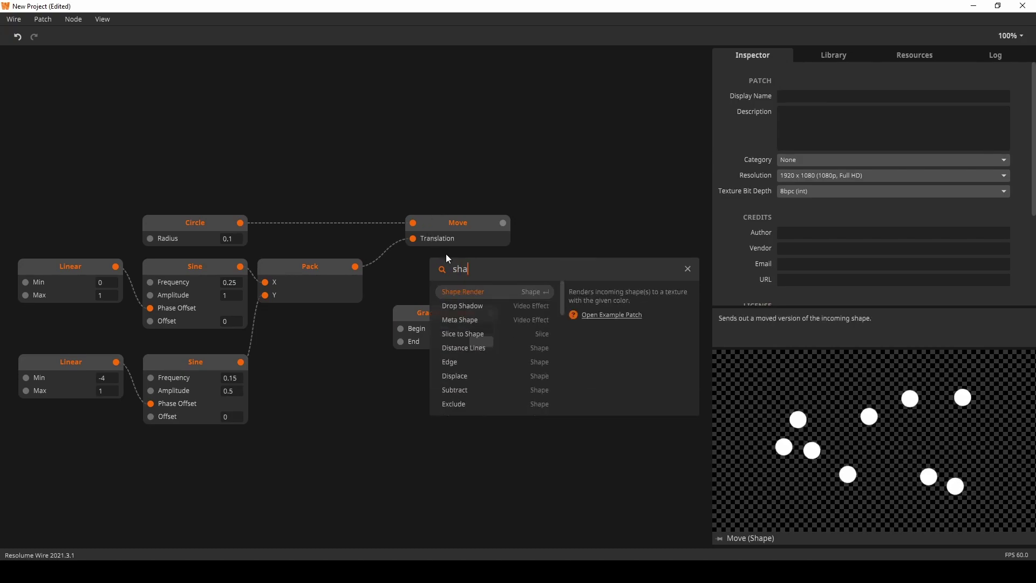
{"action": "left_click", "coordinate": [454, 289]}
{"action": "left_click_drag", "start_coordinate": [579, 242], "coordinate": [571, 231]}
{"action": "left_click_drag", "start_coordinate": [504, 223], "coordinate": [588, 228]}
{"action": "left_click", "coordinate": [620, 239]}
{"action": "left_click", "coordinate": [696, 219]}
{"action": "left_click_drag", "start_coordinate": [695, 219], "coordinate": [709, 198]}
{"action": "left_click", "coordinate": [543, 342]}
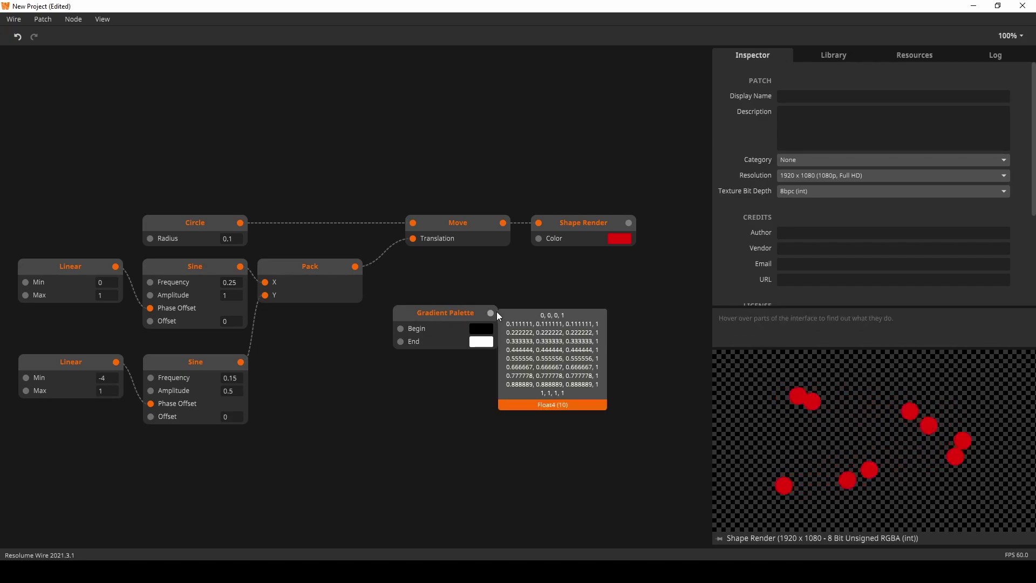
Step: Wire Gradient Palette into Shape Render's Color, with Begin red and End shifting to green
{"action": "left_click_drag", "start_coordinate": [491, 312], "coordinate": [539, 238]}
{"action": "left_click_drag", "start_coordinate": [431, 319], "coordinate": [444, 279]}
{"action": "left_click", "coordinate": [573, 238]}
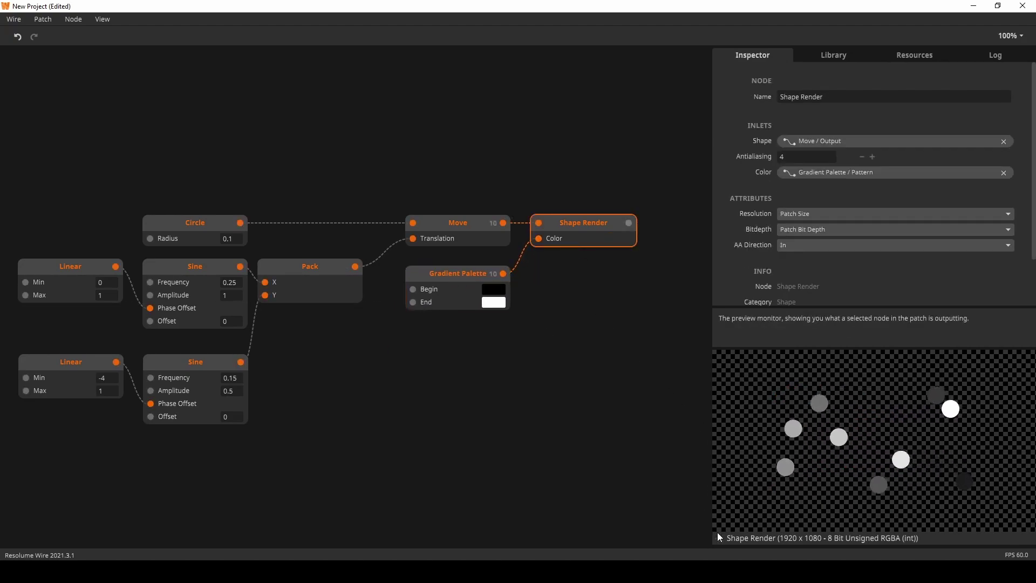
{"action": "left_click", "coordinate": [494, 290]}
{"action": "left_click", "coordinate": [583, 238]}
{"action": "left_click", "coordinate": [491, 329]}
{"action": "left_click", "coordinate": [493, 303]}
{"action": "left_click", "coordinate": [548, 285]}
{"action": "left_click", "coordinate": [599, 282]}
Step: Make the End colour bright green, set the Palette Size to 2, and inspect its Float4 outputs
{"action": "left_click_drag", "start_coordinate": [548, 284], "coordinate": [601, 264]}
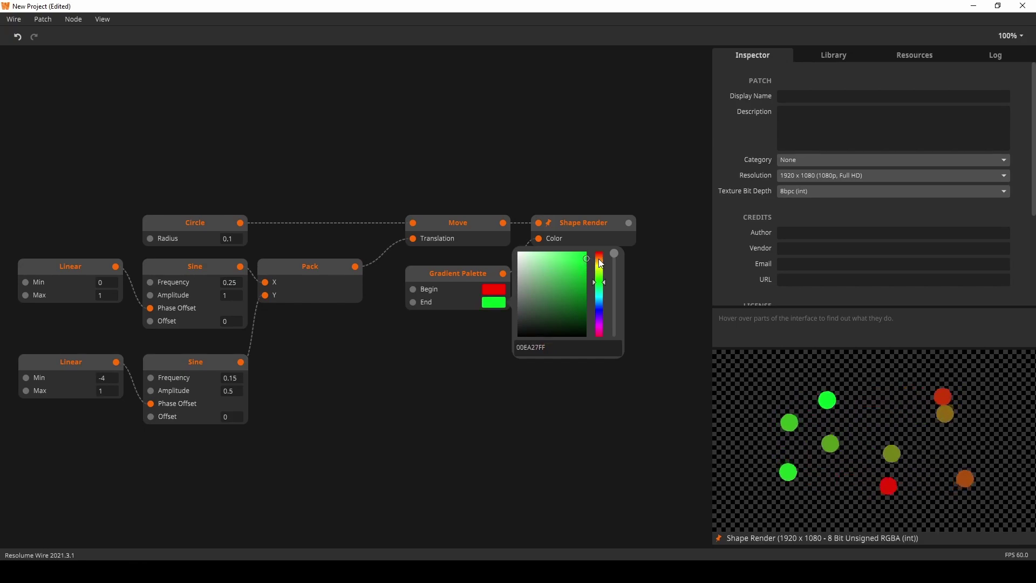
{"action": "left_click", "coordinate": [462, 445]}
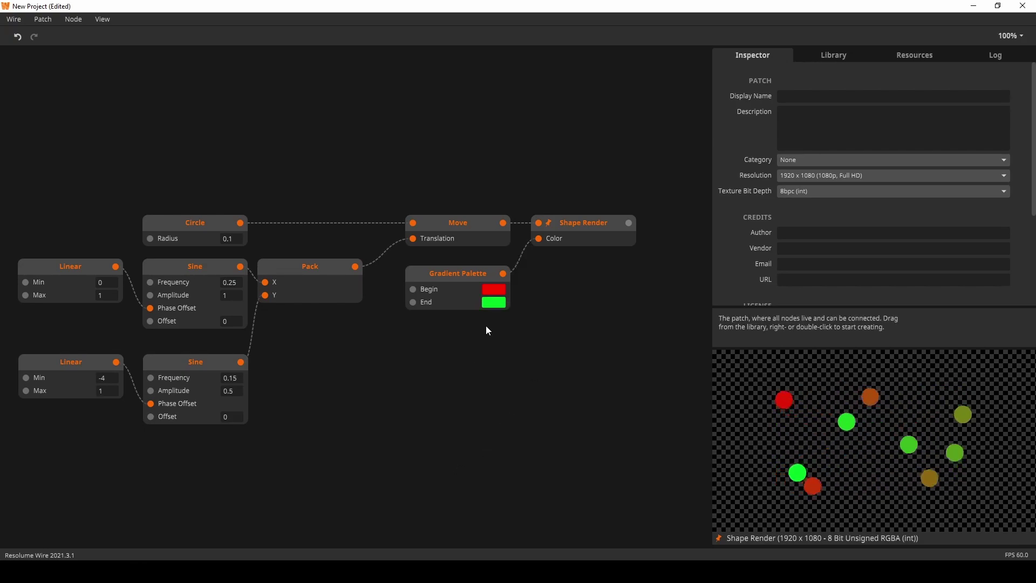
{"action": "left_click", "coordinate": [474, 274]}
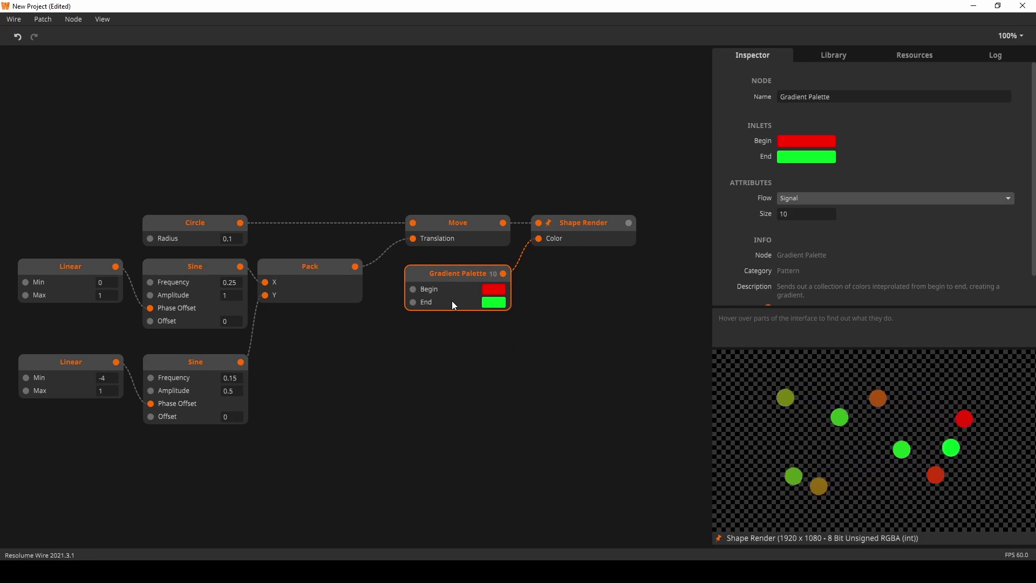
{"action": "left_click_drag", "start_coordinate": [466, 287], "coordinate": [467, 276]}
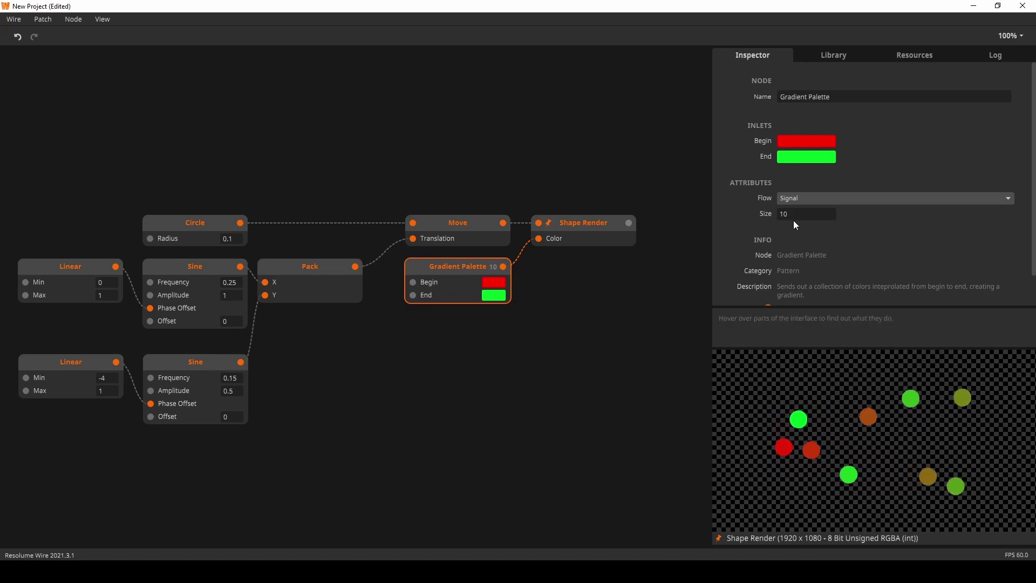
{"action": "left_click", "coordinate": [643, 335]}
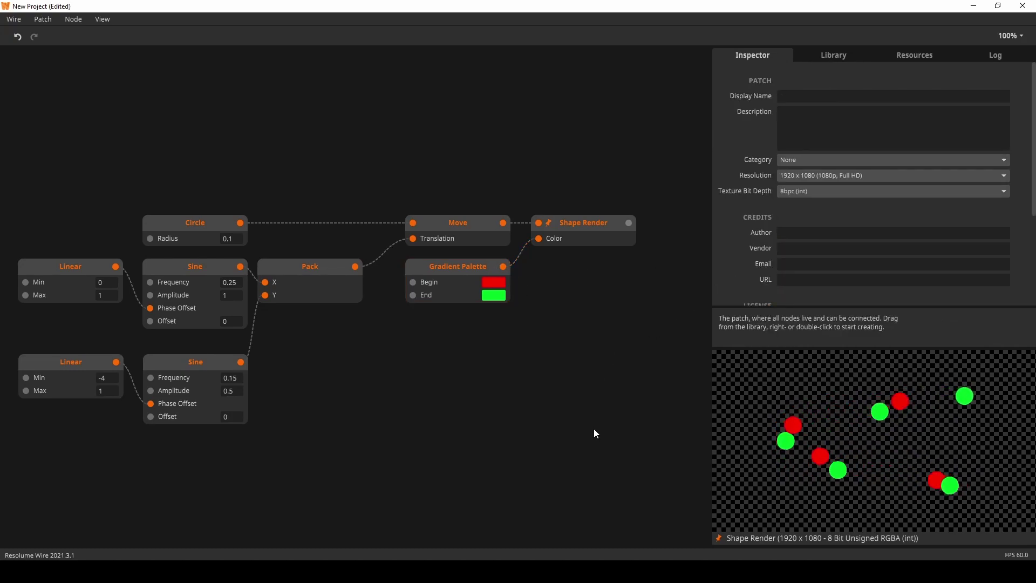
{"action": "mouse_move", "coordinate": [503, 266]}
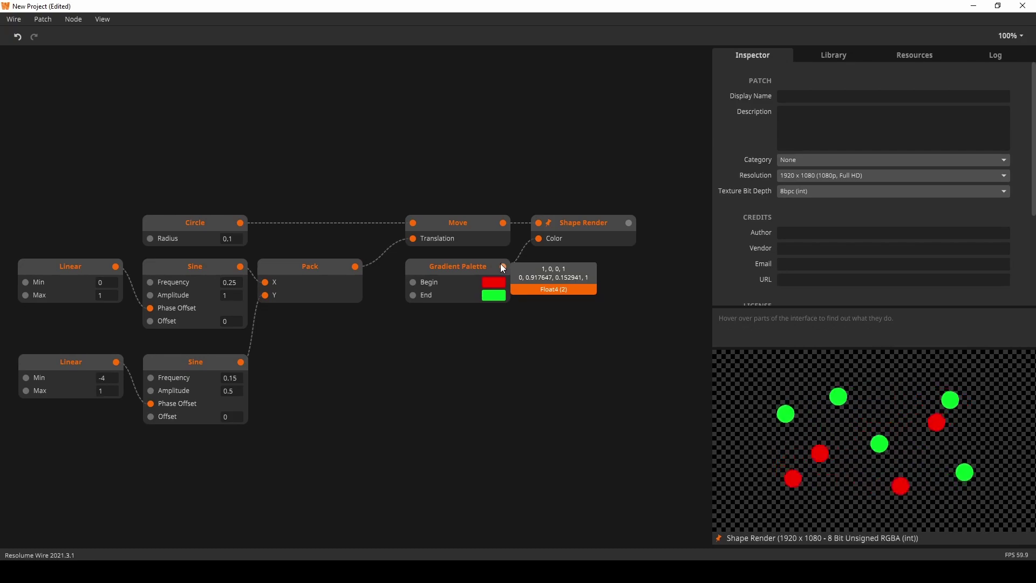
{"action": "mouse_move", "coordinate": [539, 243]}
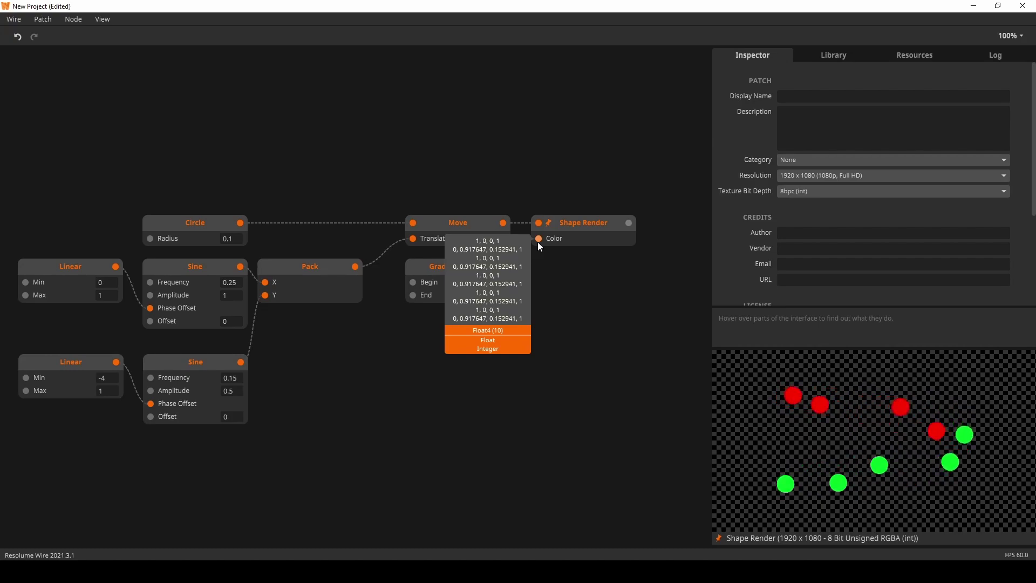
{"action": "mouse_move", "coordinate": [511, 226]}
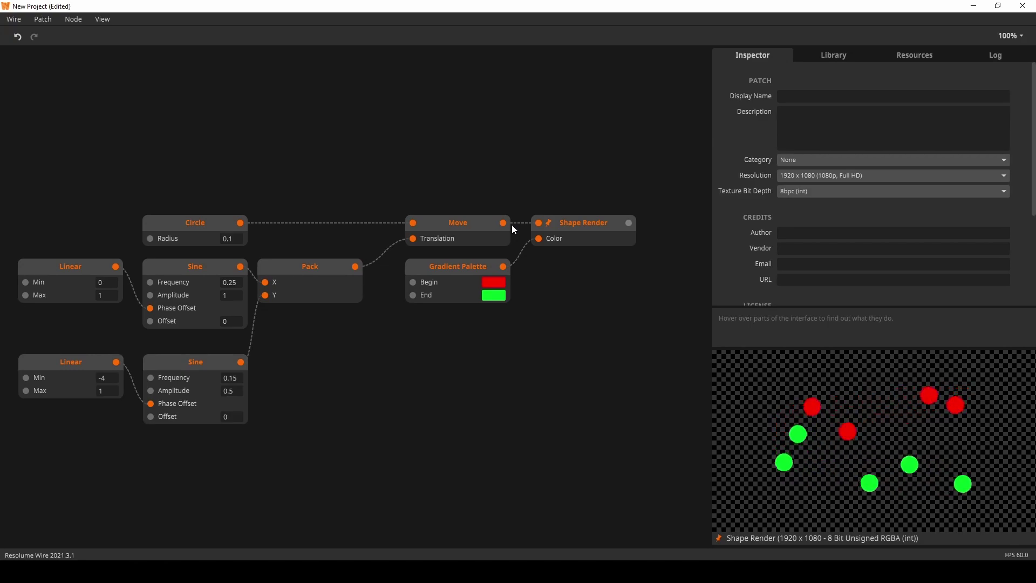
Step: Add a Texture node fed by the Gradient Palette output
{"action": "left_click_drag", "start_coordinate": [564, 308], "coordinate": [486, 300]}
{"action": "double_click", "coordinate": [486, 300]}
{"action": "type", "text": "tex"}
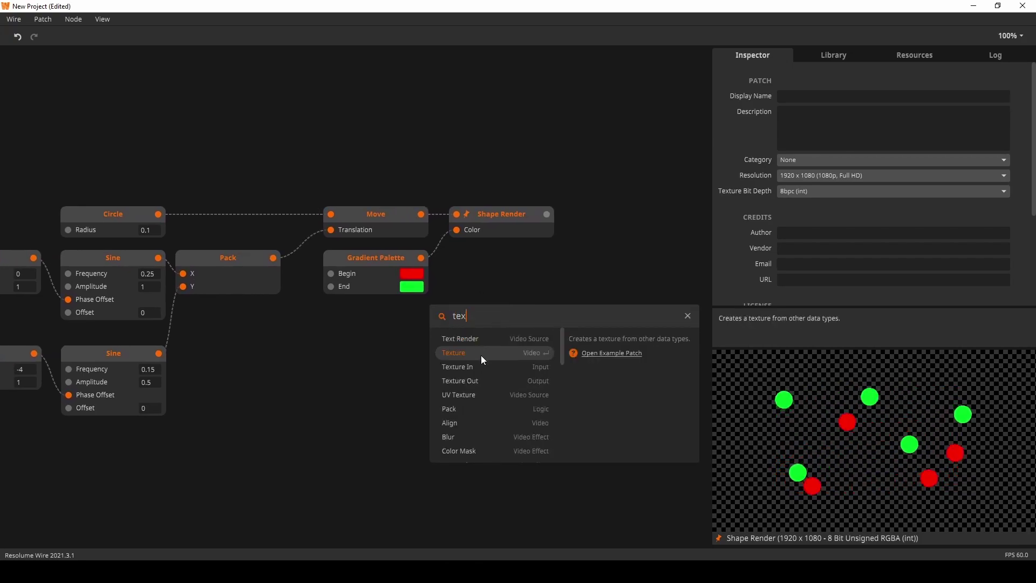
{"action": "left_click", "coordinate": [480, 355]}
{"action": "left_click_drag", "start_coordinate": [422, 257], "coordinate": [526, 309]}
{"action": "left_click", "coordinate": [719, 538]}
{"action": "left_click_drag", "start_coordinate": [603, 318], "coordinate": [571, 299]}
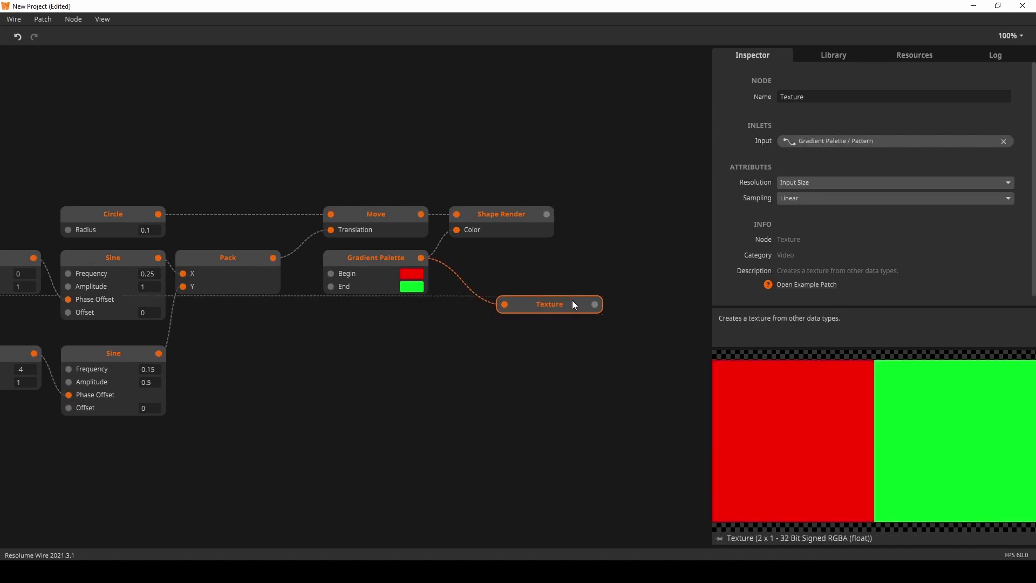
Step: Set the Gradient Palette Size to 30 and the Texture resolution to Patch Size
{"action": "left_click", "coordinate": [399, 258]}
{"action": "left_click", "coordinate": [801, 213]}
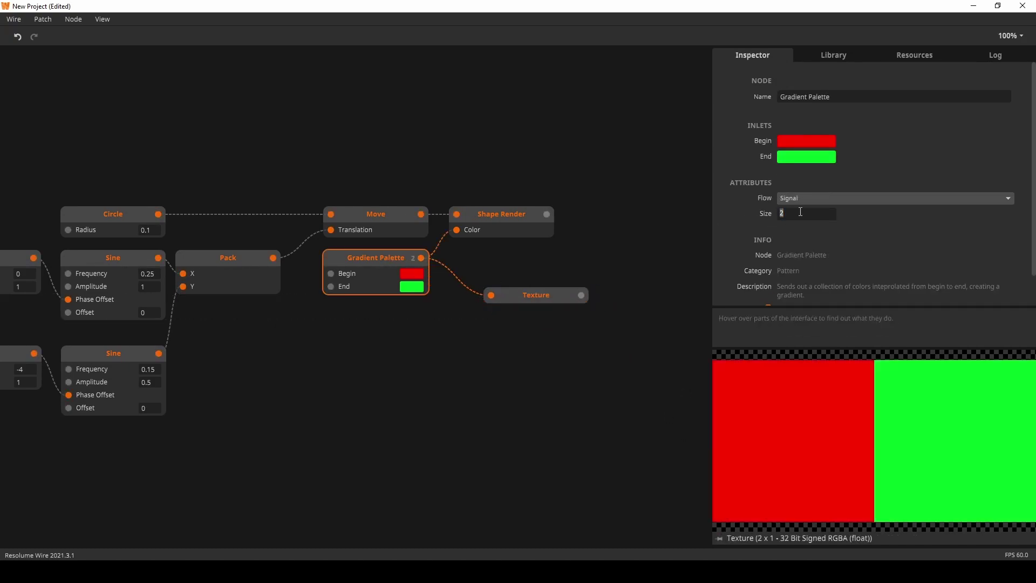
{"action": "type", "text": "30"}
{"action": "key", "text": "Return"}
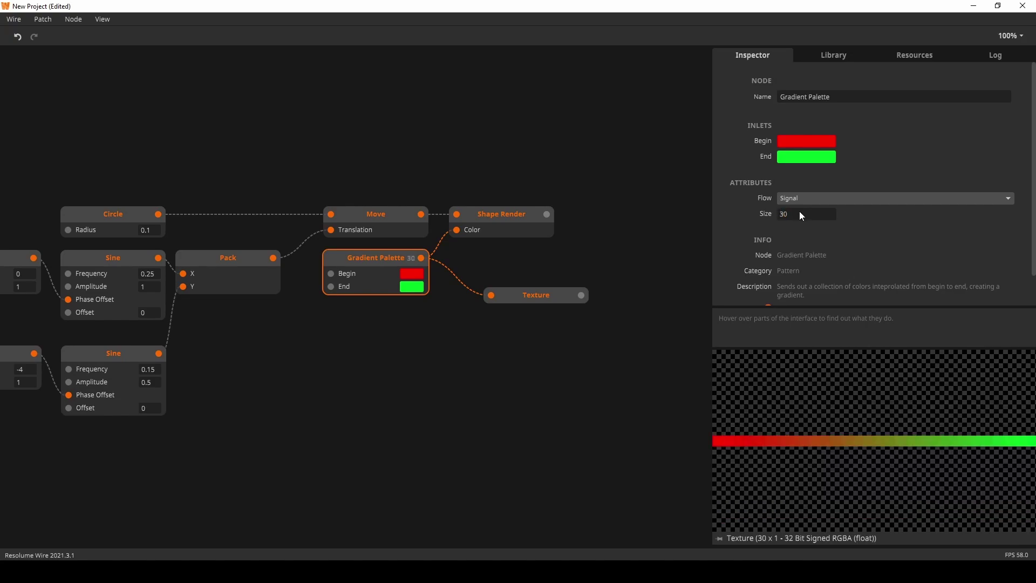
{"action": "left_click", "coordinate": [558, 298]}
{"action": "left_click", "coordinate": [806, 180]}
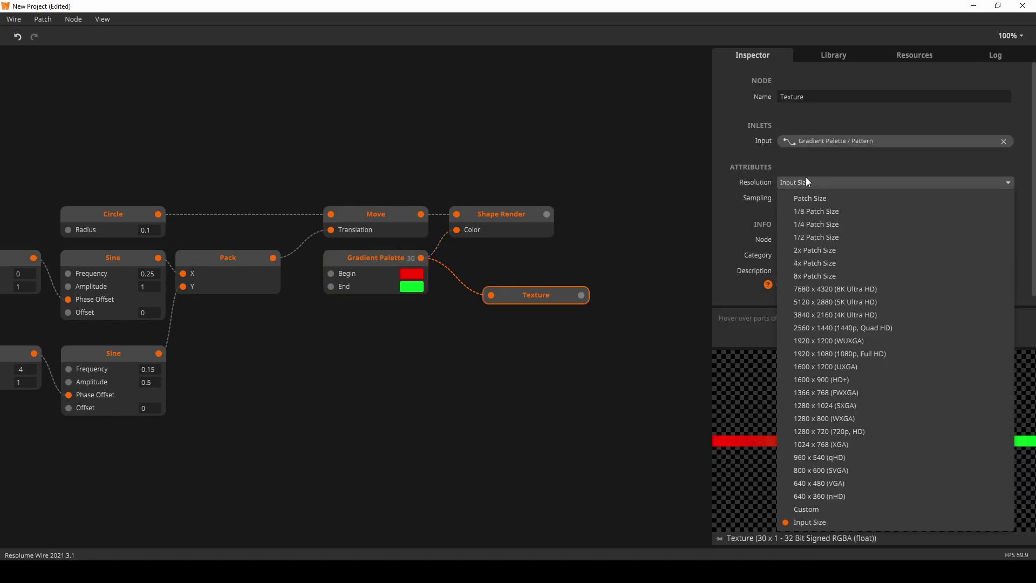
{"action": "left_click", "coordinate": [808, 194]}
{"action": "left_click_drag", "start_coordinate": [535, 301], "coordinate": [509, 292]}
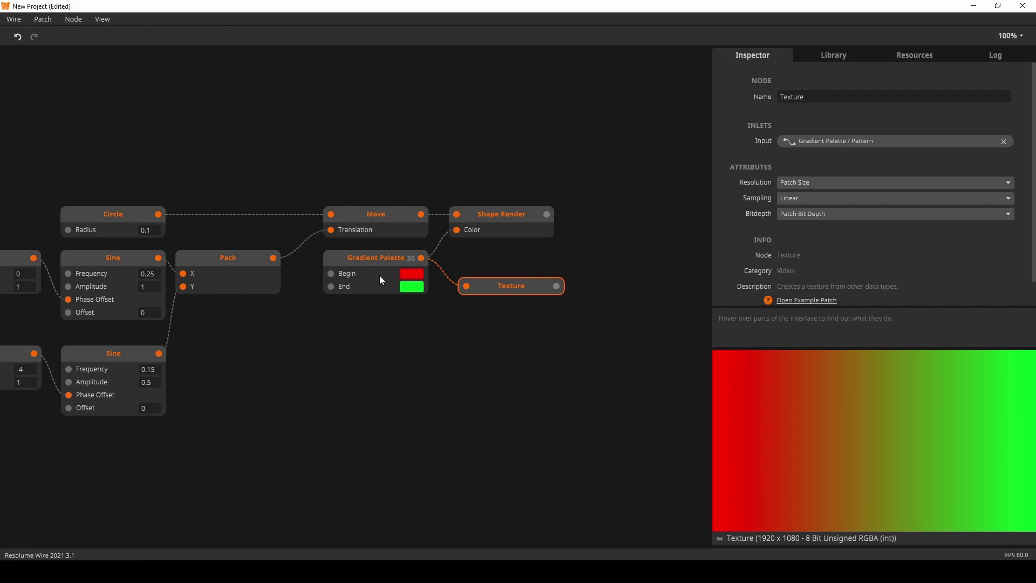
Step: Add a Gradient node below the Gradient Palette and preview the Texture output
{"action": "double_click", "coordinate": [402, 332]}
{"action": "type", "text": "gra"}
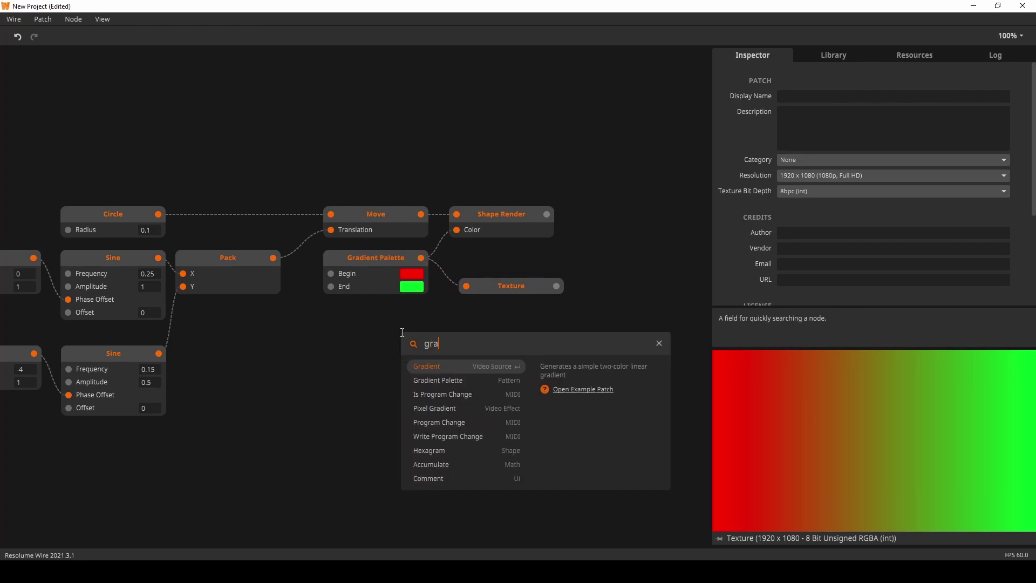
{"action": "left_click", "coordinate": [436, 371]}
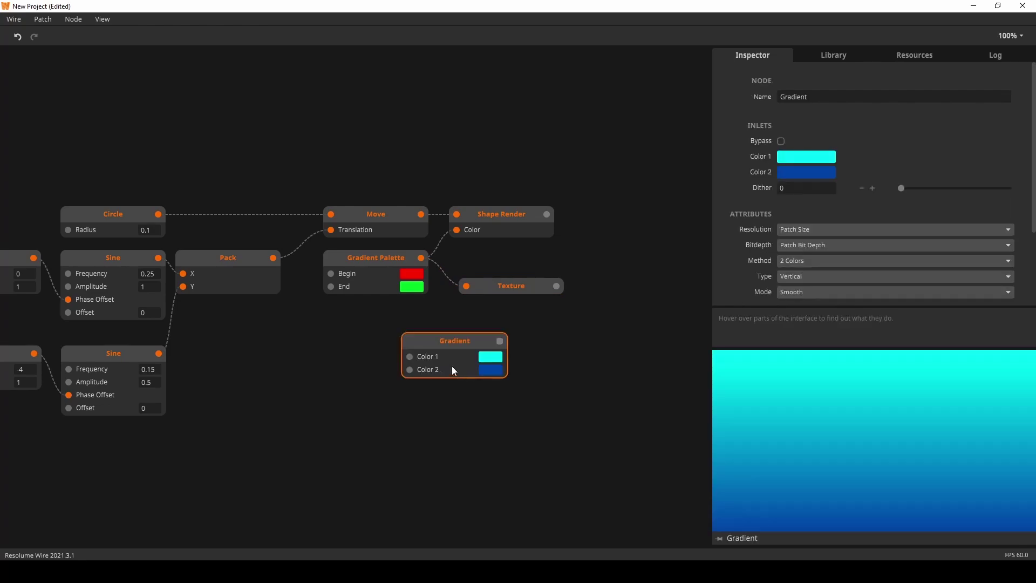
{"action": "left_click_drag", "start_coordinate": [453, 364], "coordinate": [376, 322]}
{"action": "left_click", "coordinate": [529, 285]}
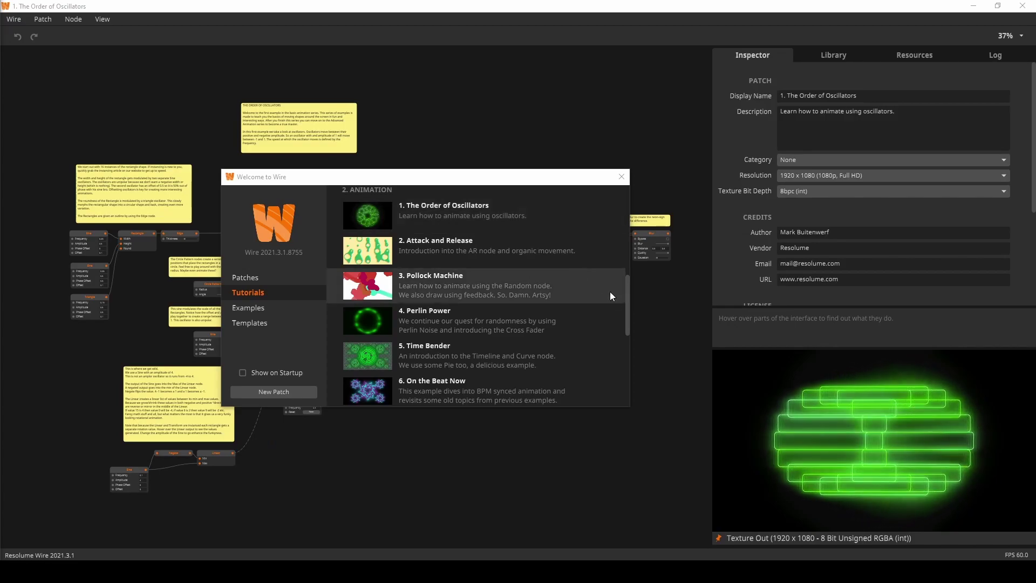
Step: Open the '1. Node Buddies' instancing tutorial and zoom out to view its whole layout
{"action": "left_click_drag", "start_coordinate": [626, 306], "coordinate": [617, 344]}
{"action": "left_click", "coordinate": [451, 347]}
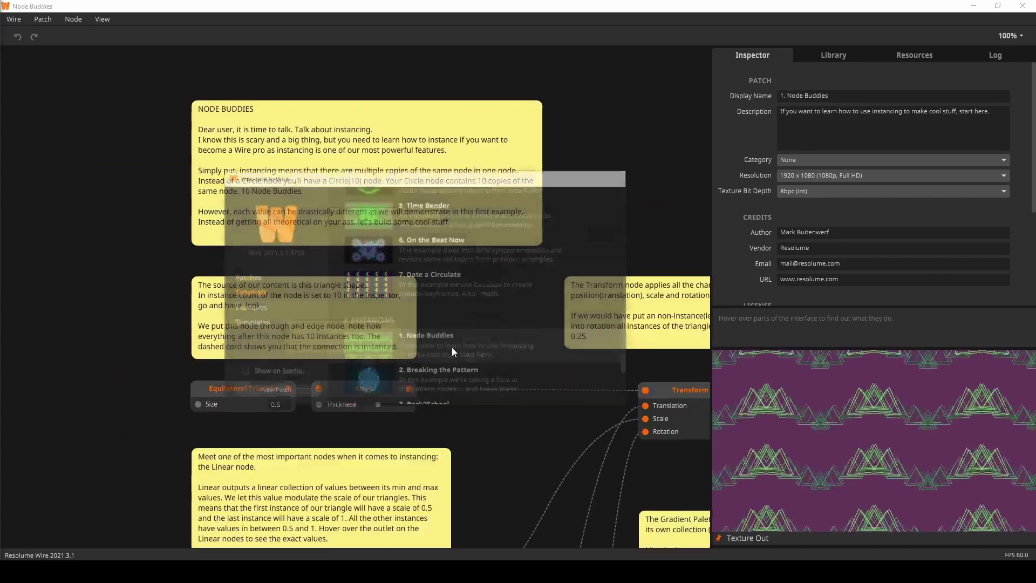
{"action": "scroll", "coordinate": [539, 455], "scroll_direction": "down", "scroll_amount": 5}
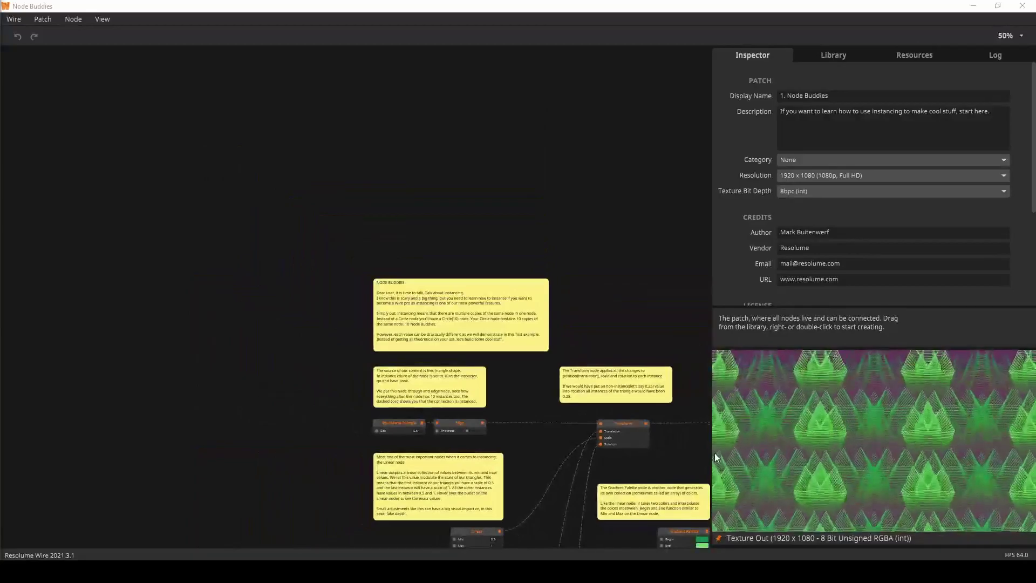
{"action": "left_click_drag", "start_coordinate": [706, 441], "coordinate": [351, 216]}
{"action": "scroll", "coordinate": [449, 292], "scroll_direction": "down", "scroll_amount": 3}
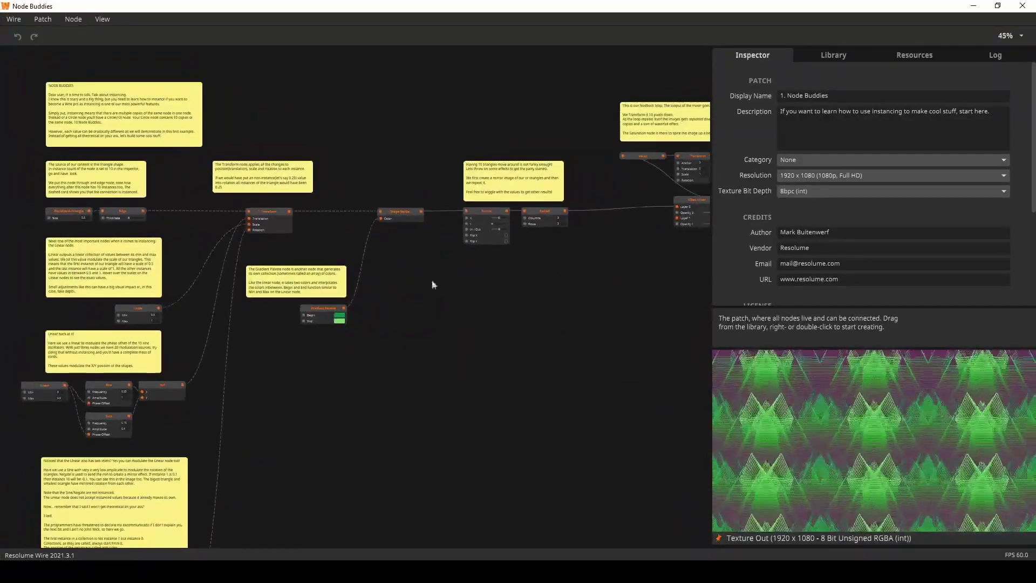
{"action": "scroll", "coordinate": [601, 356], "scroll_direction": "down", "scroll_amount": 2}
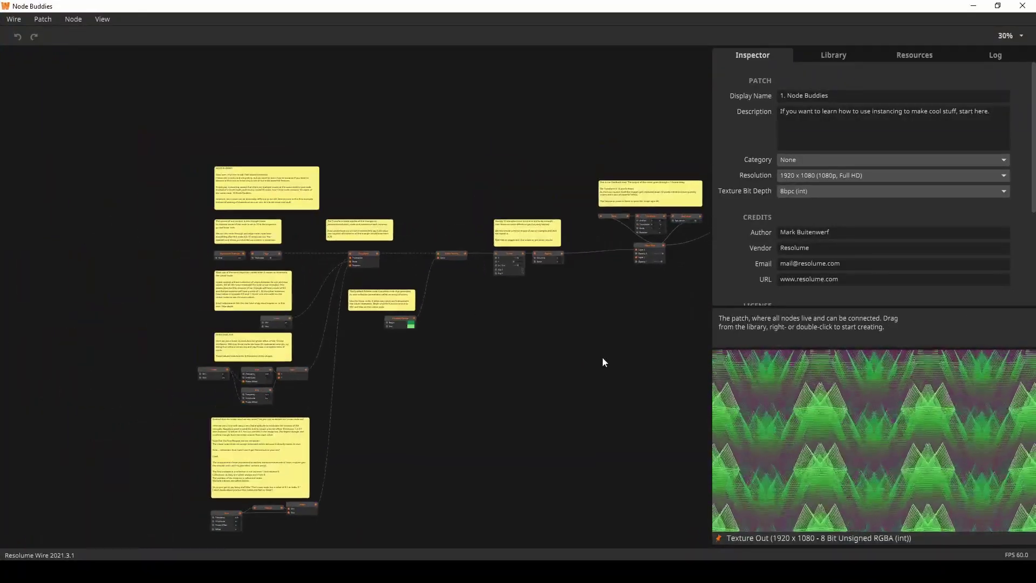
{"action": "left_click_drag", "start_coordinate": [601, 362], "coordinate": [451, 349]}
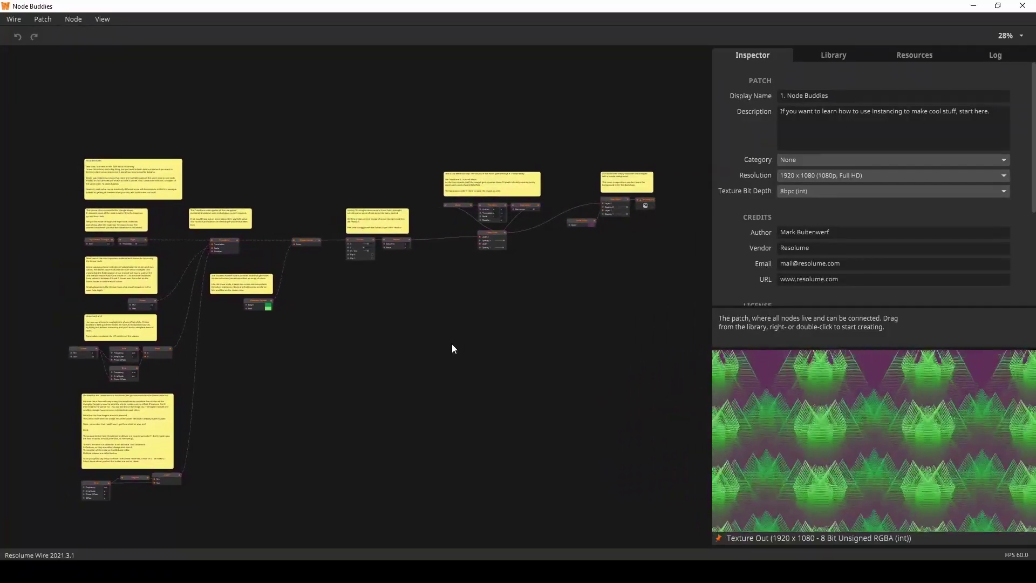